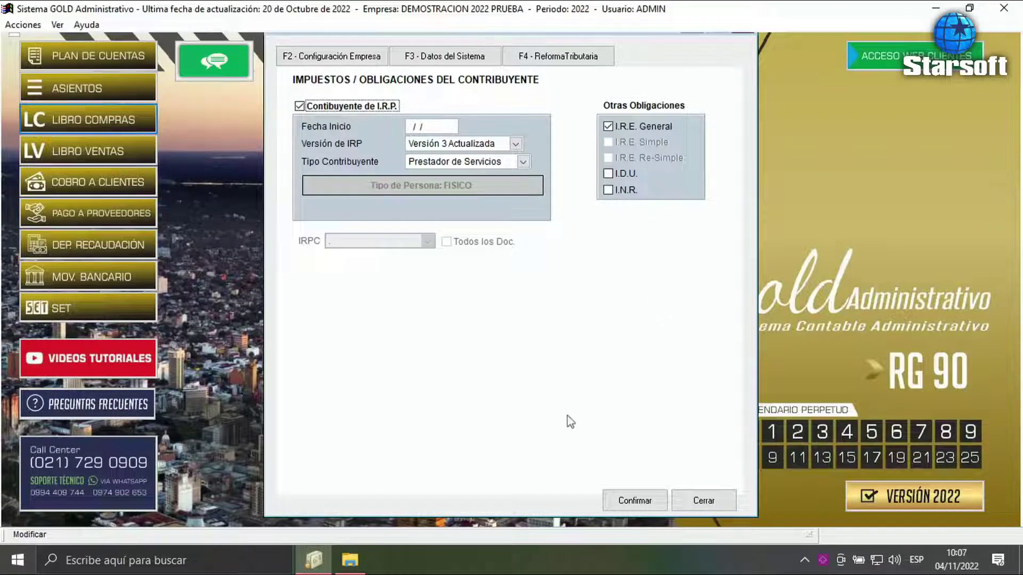
- Confirm the taxpayer obligations with I.R.E. General checked and return to the main screen
click(629, 504)
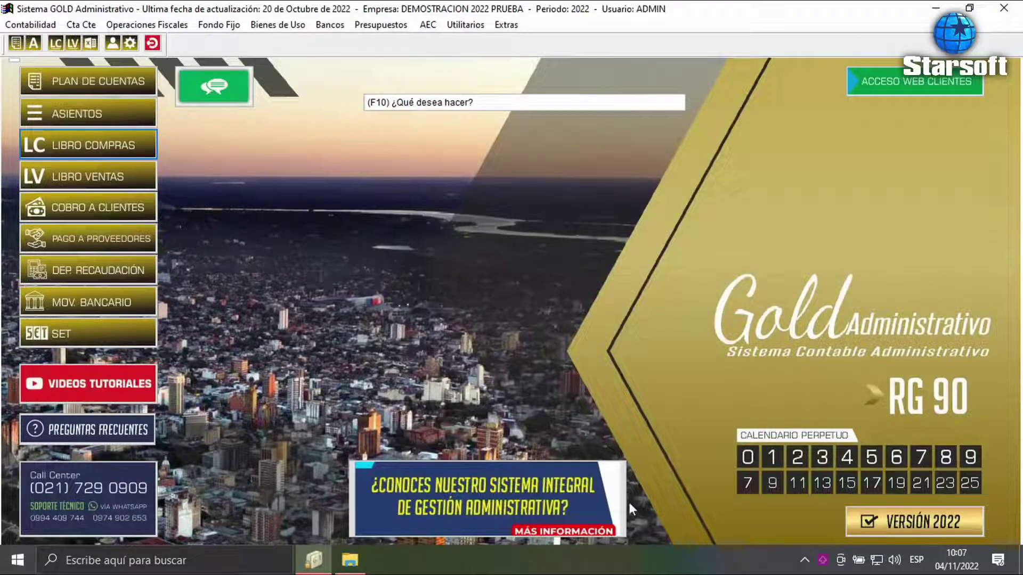
- Open Definición de Clientes and filter the list to Ruc X, showing SIN NOMBRE
click(90, 25)
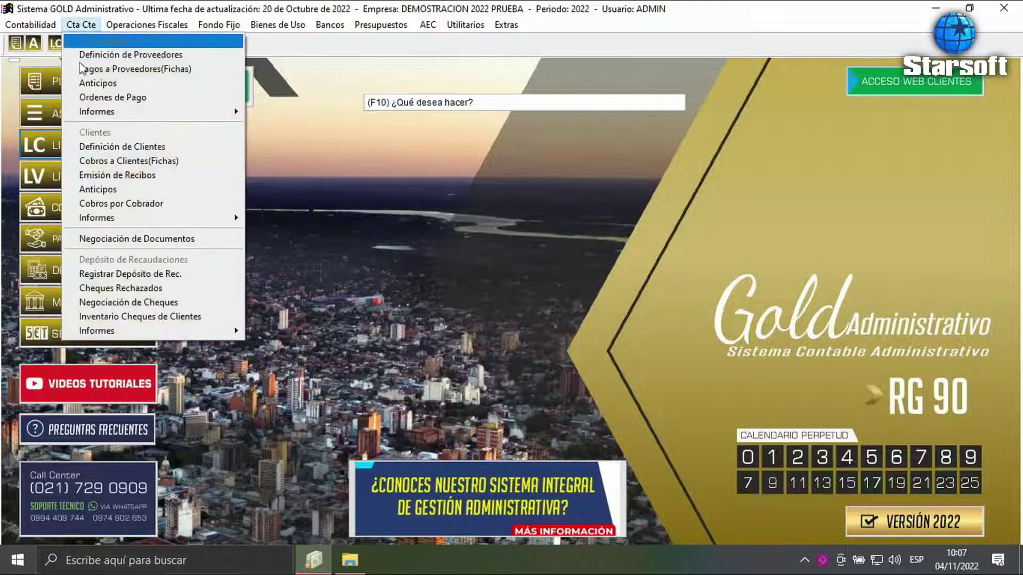
click(99, 147)
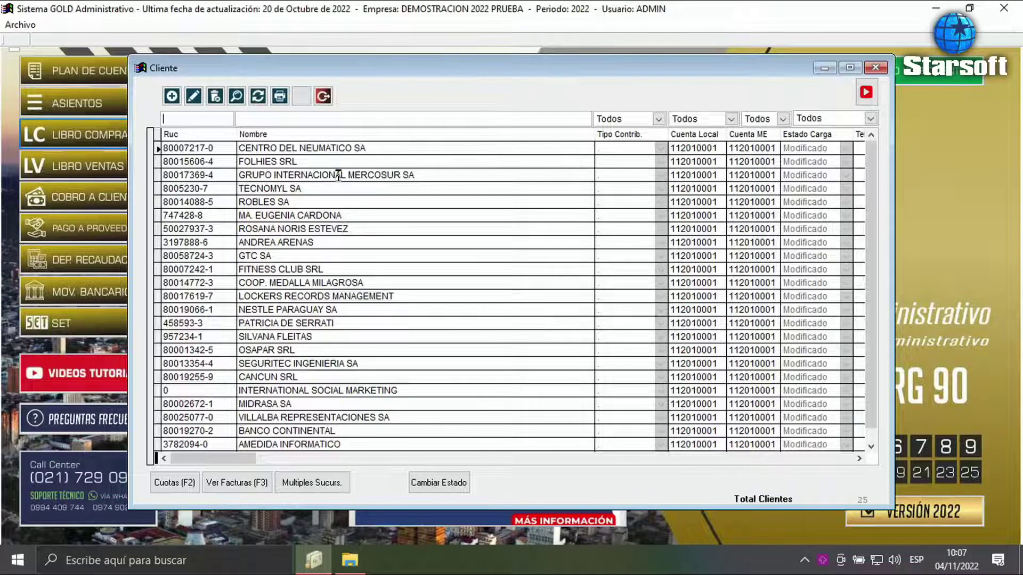
text(x)
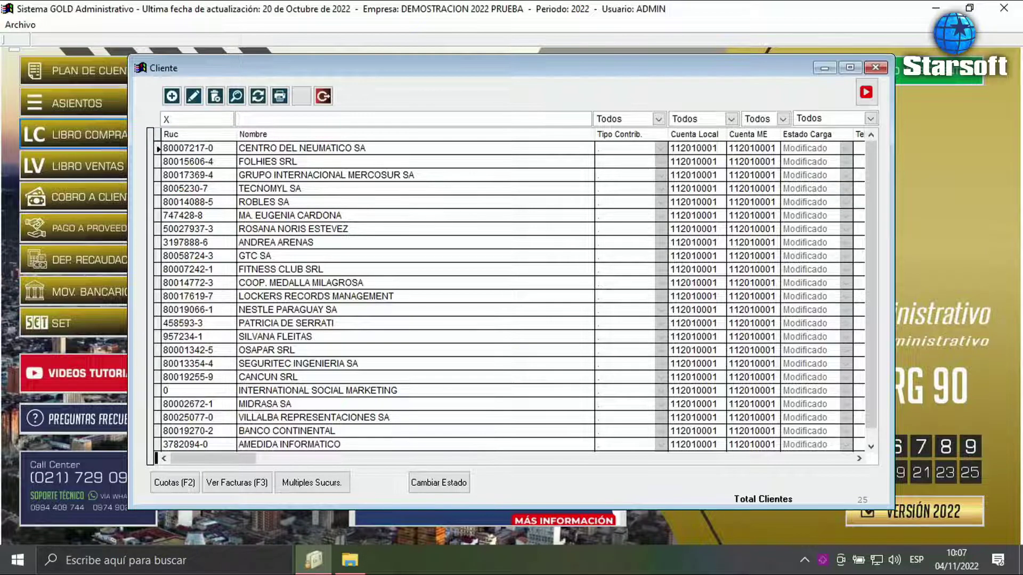
key(Return)
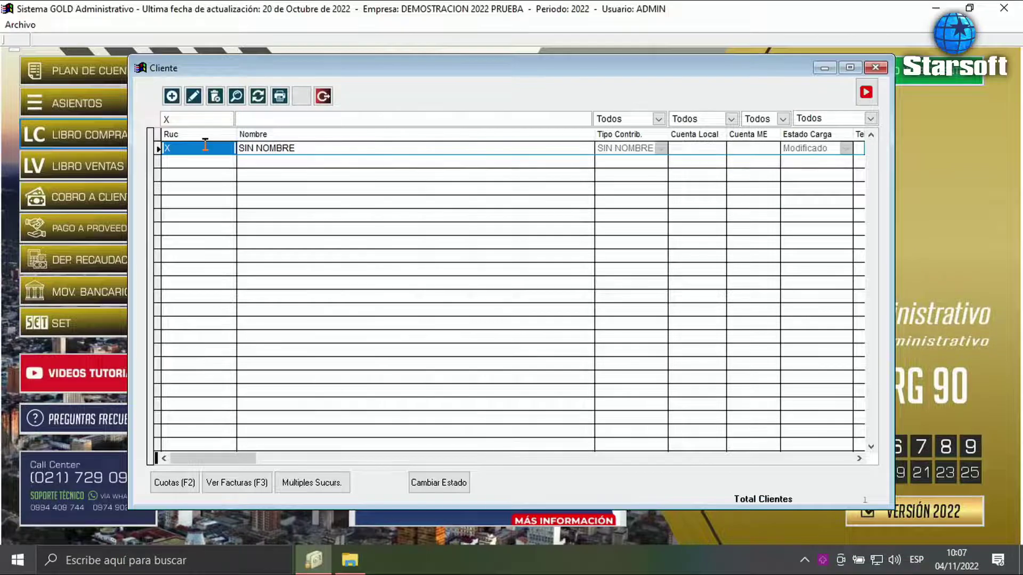
click(193, 98)
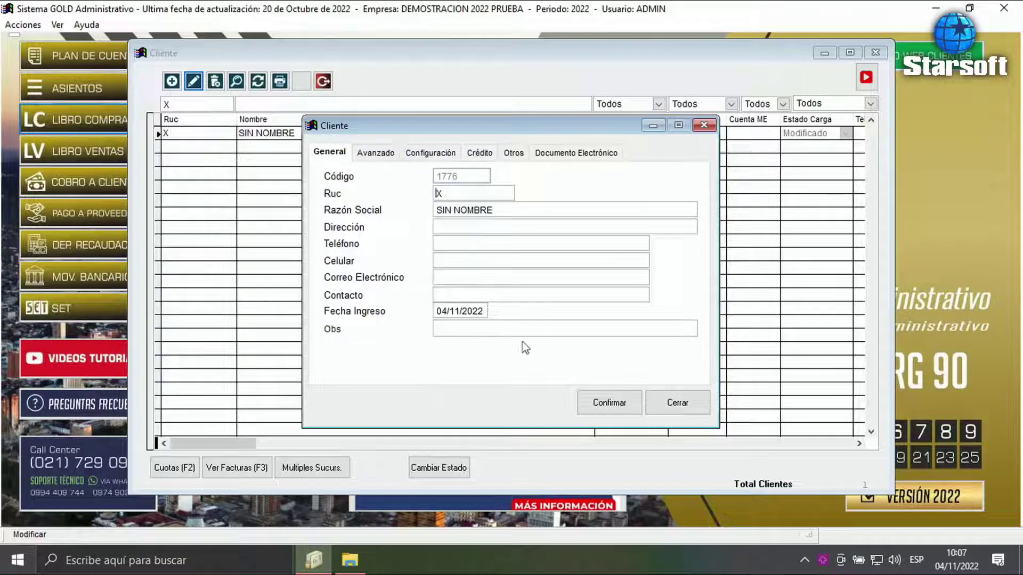
click(452, 197)
click(428, 154)
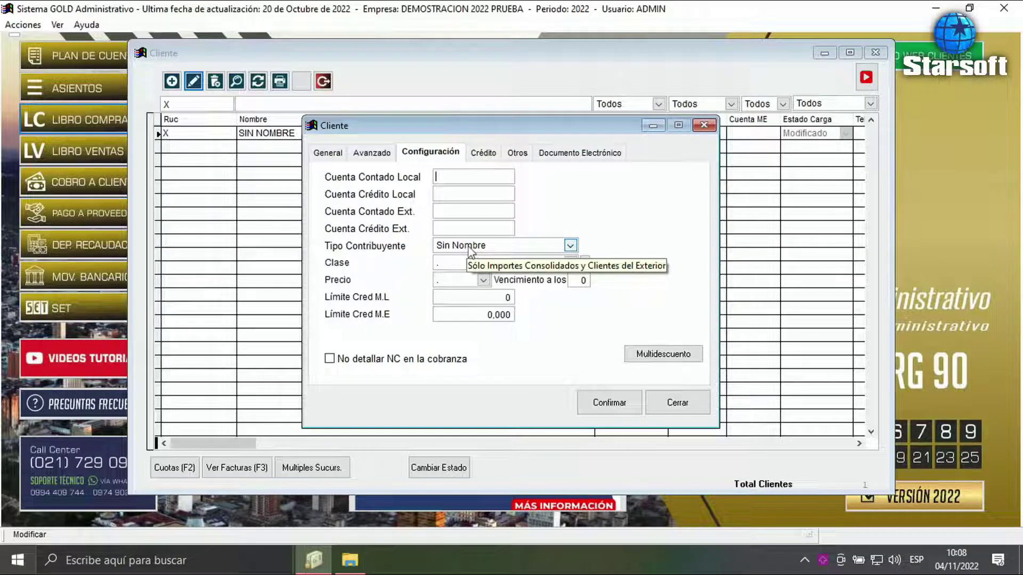
click(609, 406)
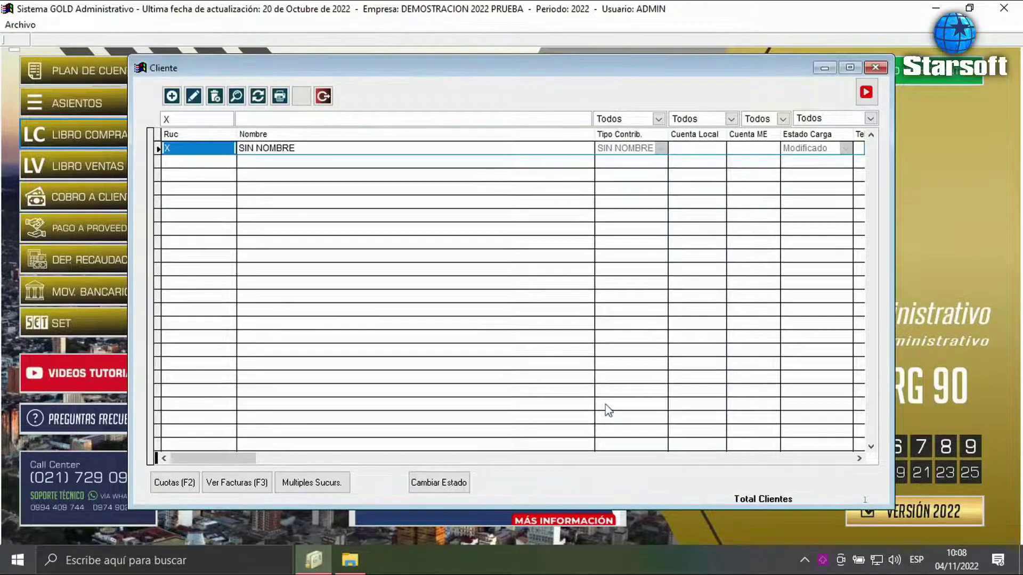
- Filter the client list to Ruc 4659 and open that client for editing
click(183, 118)
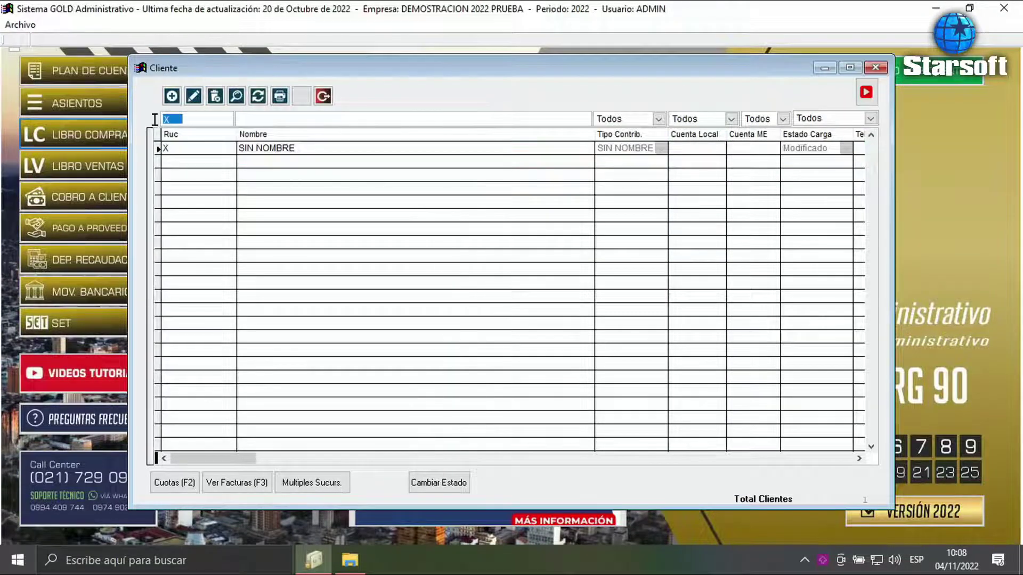
text(4659)
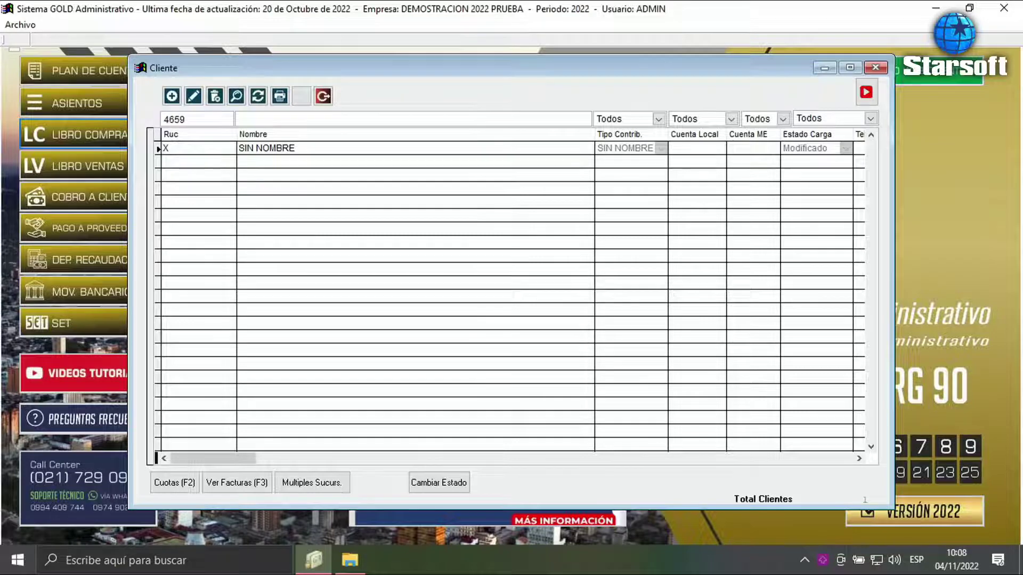
key(Return)
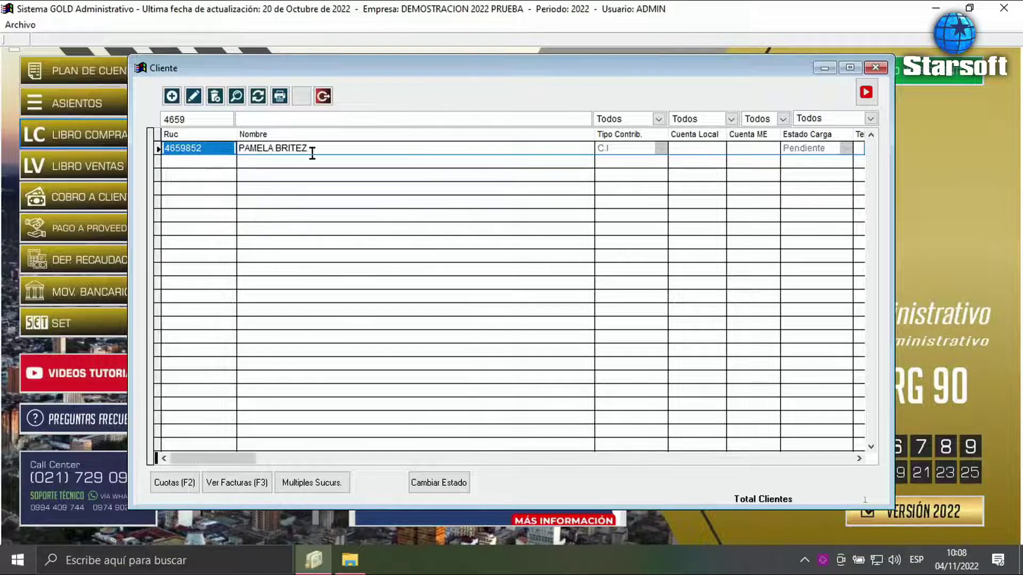
click(195, 97)
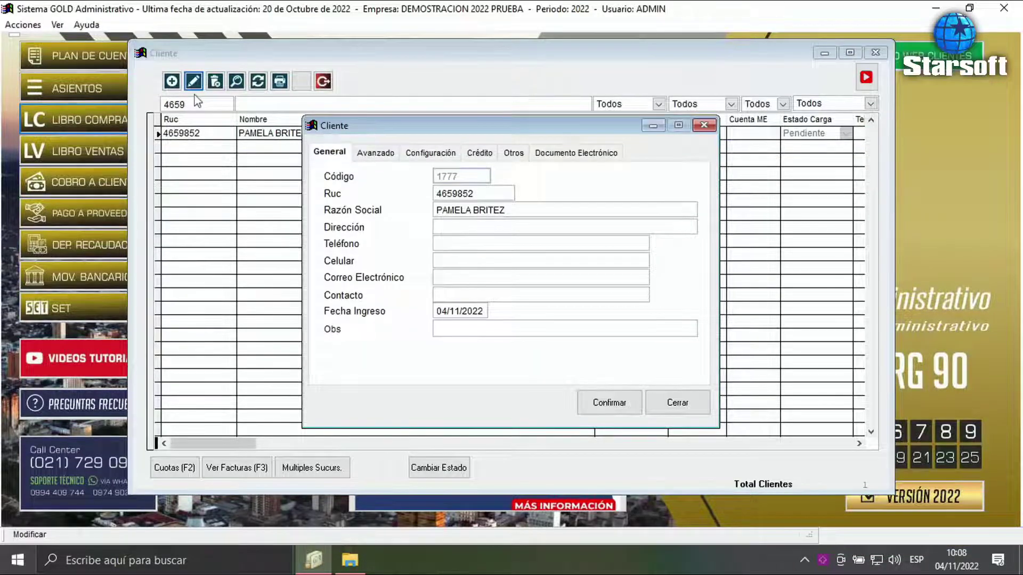
- Keep the client's contributor type as Cédula de Identidad, save, and close the client list
click(373, 153)
click(427, 153)
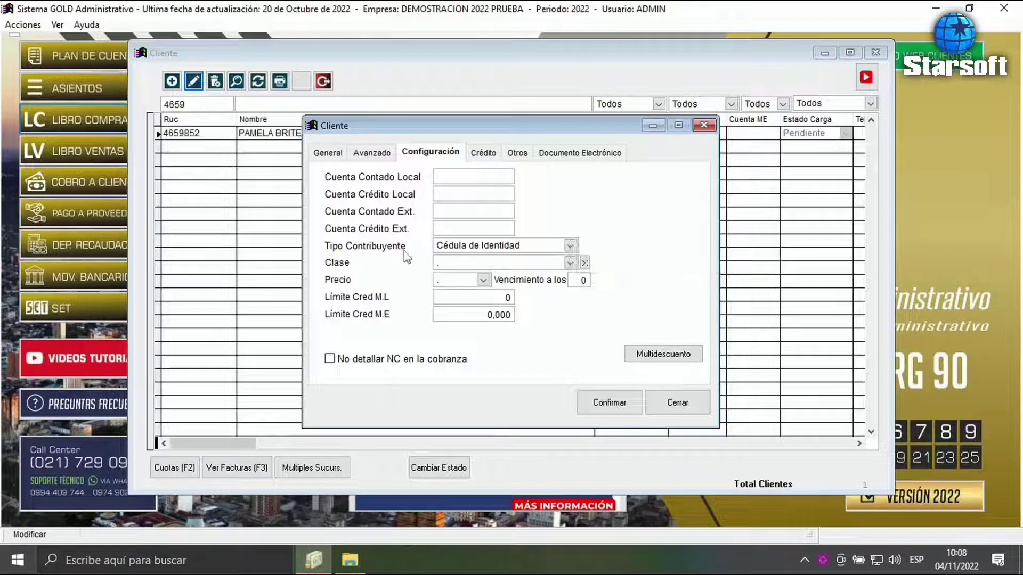
click(543, 248)
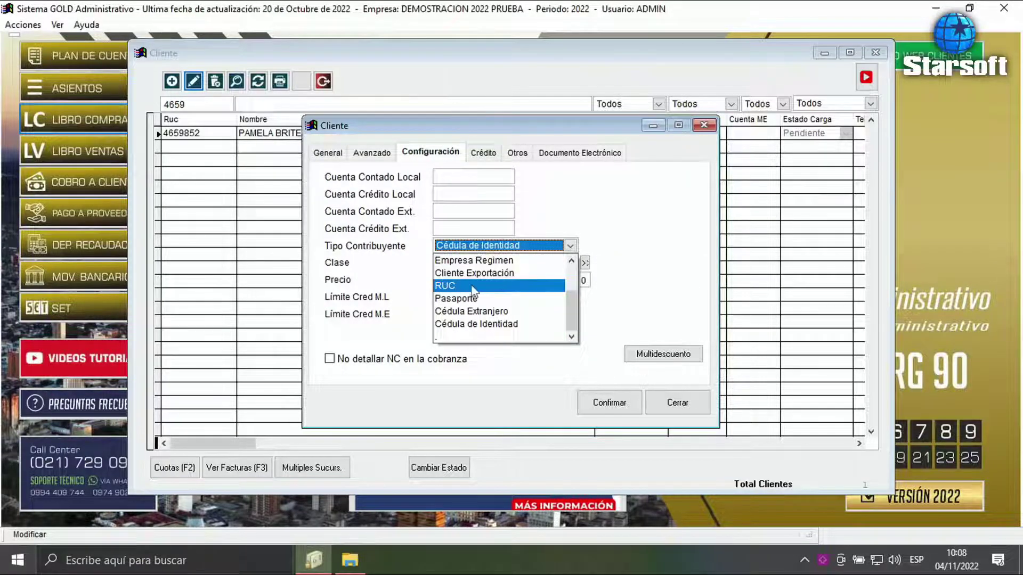
click(602, 312)
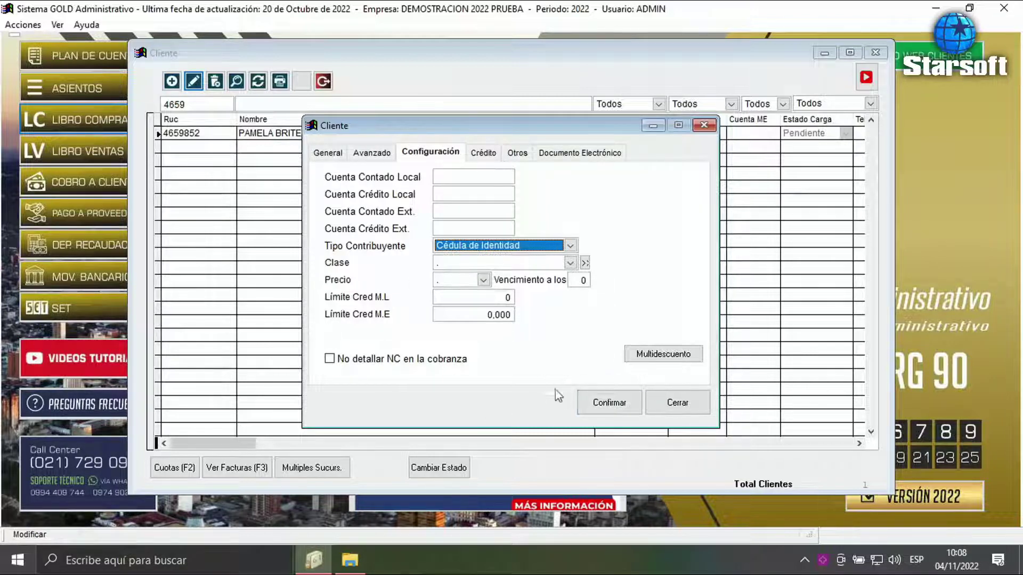
click(609, 403)
click(323, 97)
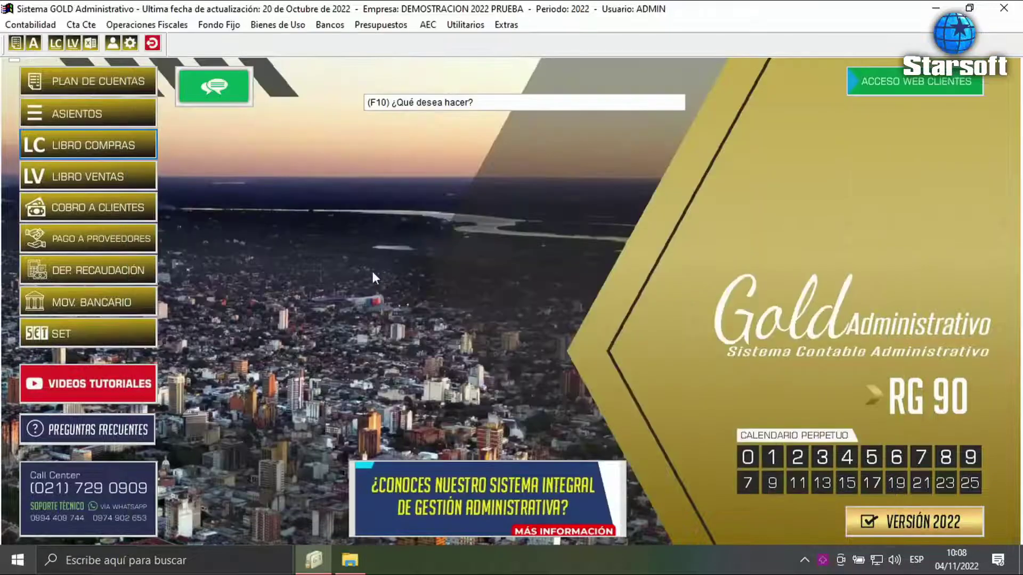
- In LIBRO VENTAS, start a new sale for branch 01 and pick the client by name search
click(126, 169)
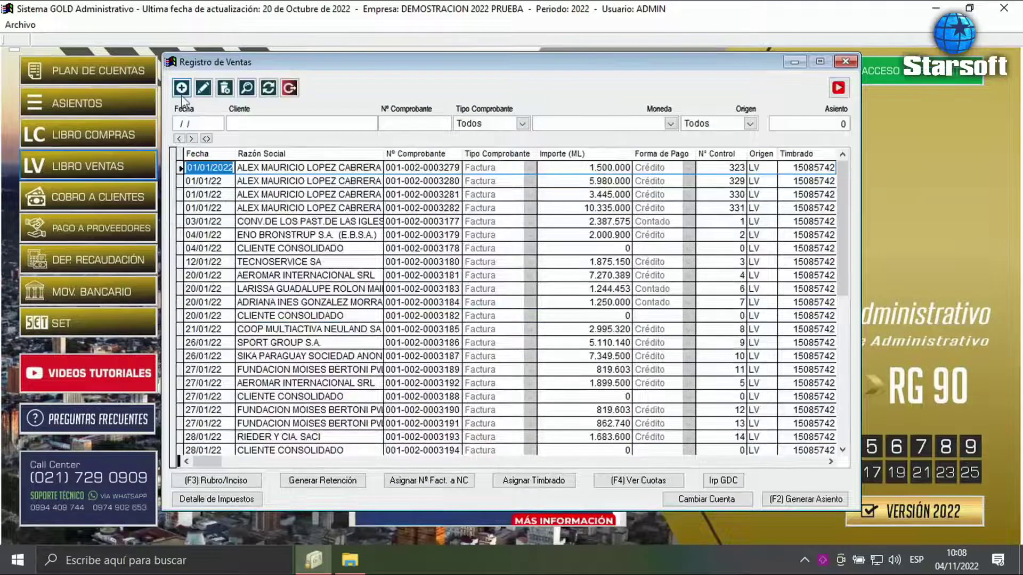
click(181, 88)
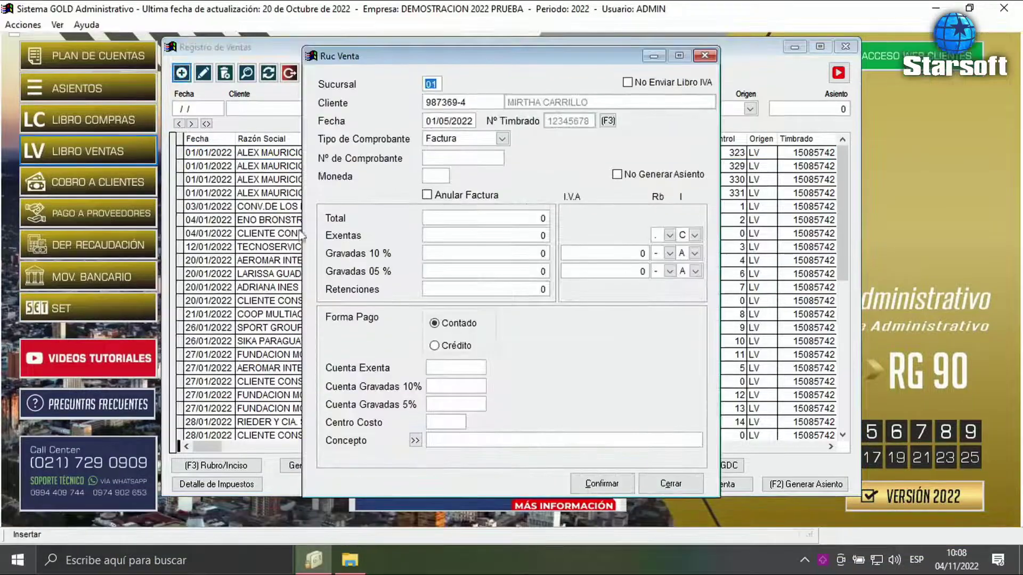
key(Return)
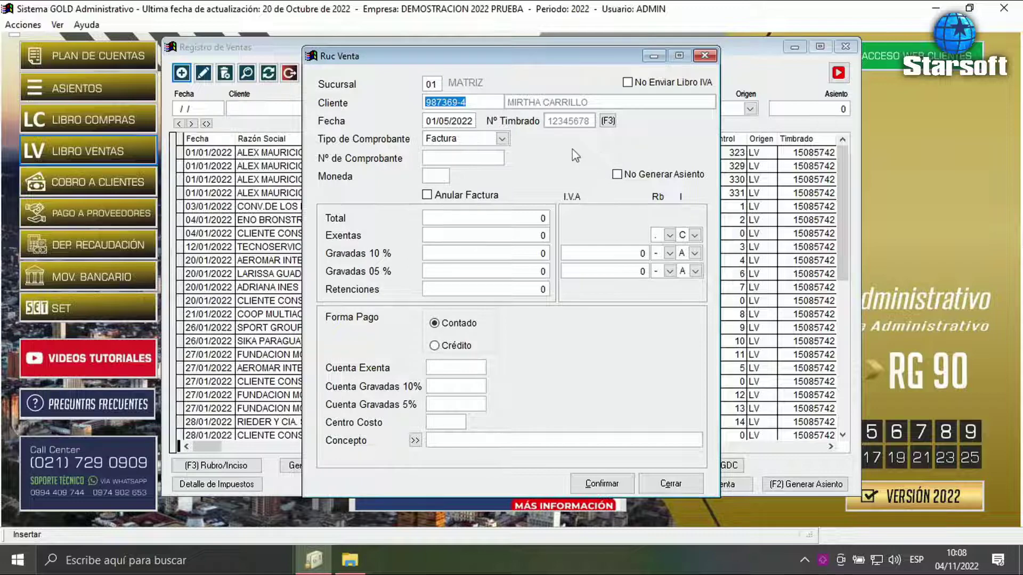
key(BackSpace)
key(Return)
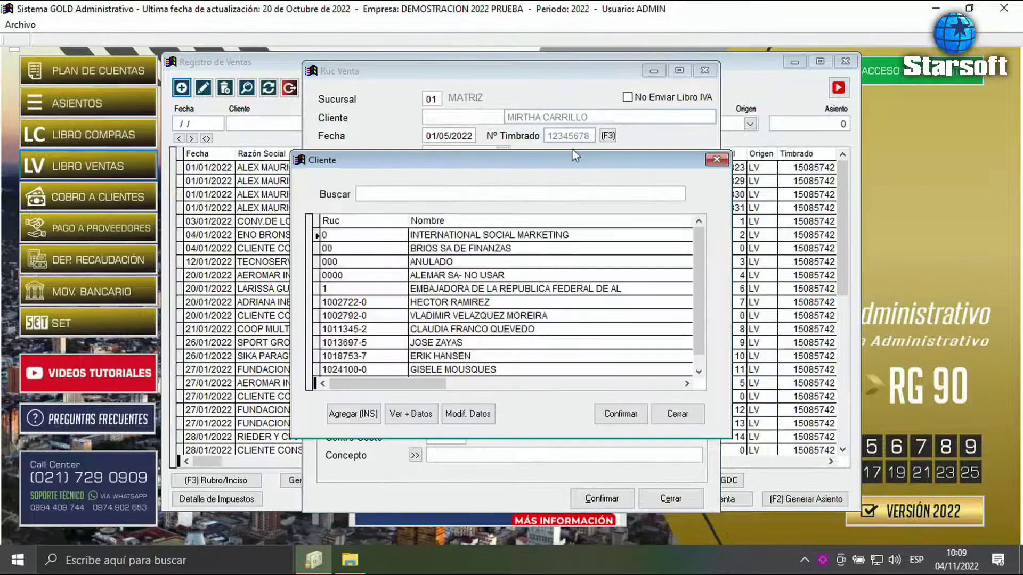
text(MIRT)
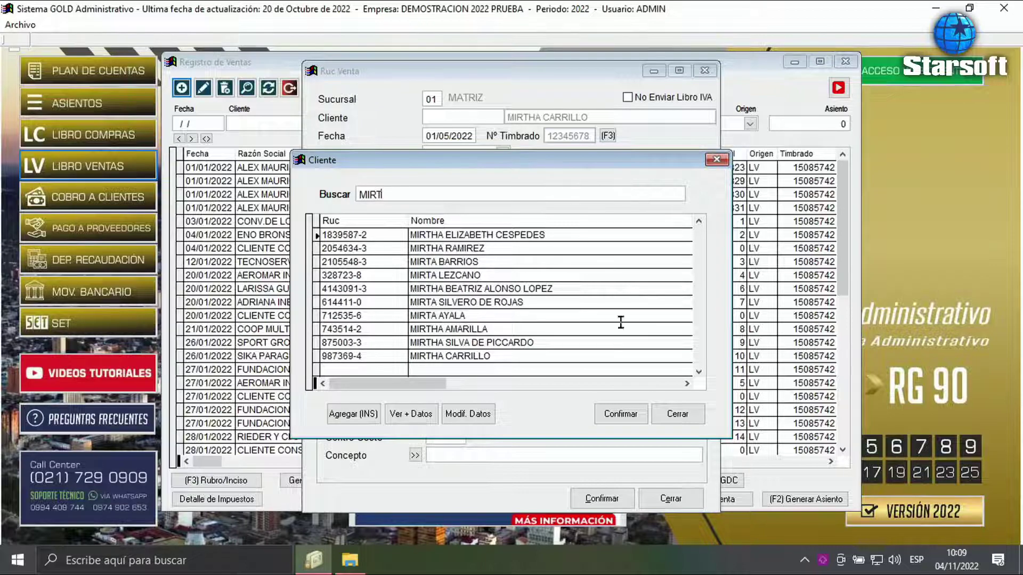
double_click(463, 356)
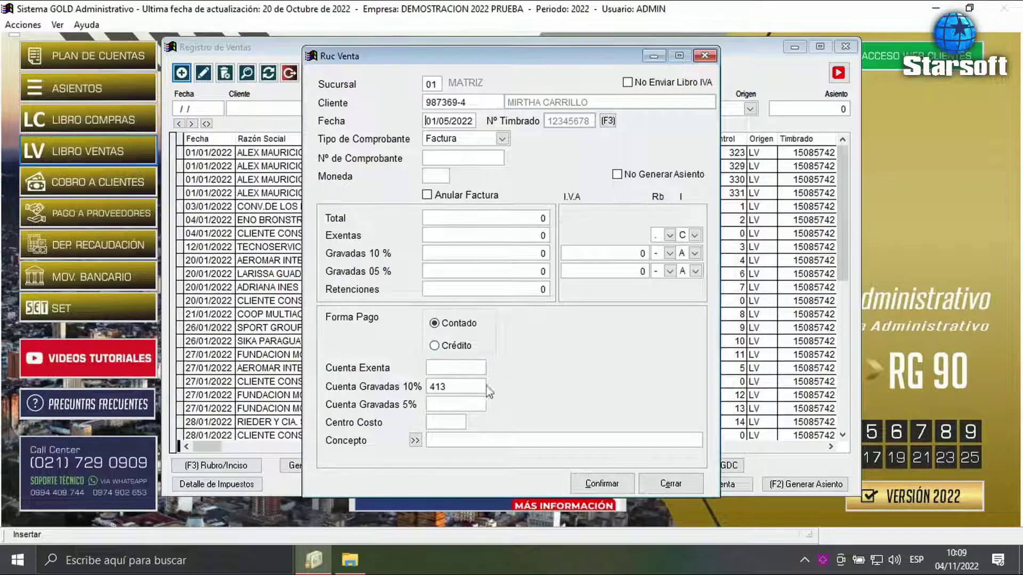
- Set the voucher type to Factura and apply timbrado 15085742 to the sale
click(451, 140)
click(456, 146)
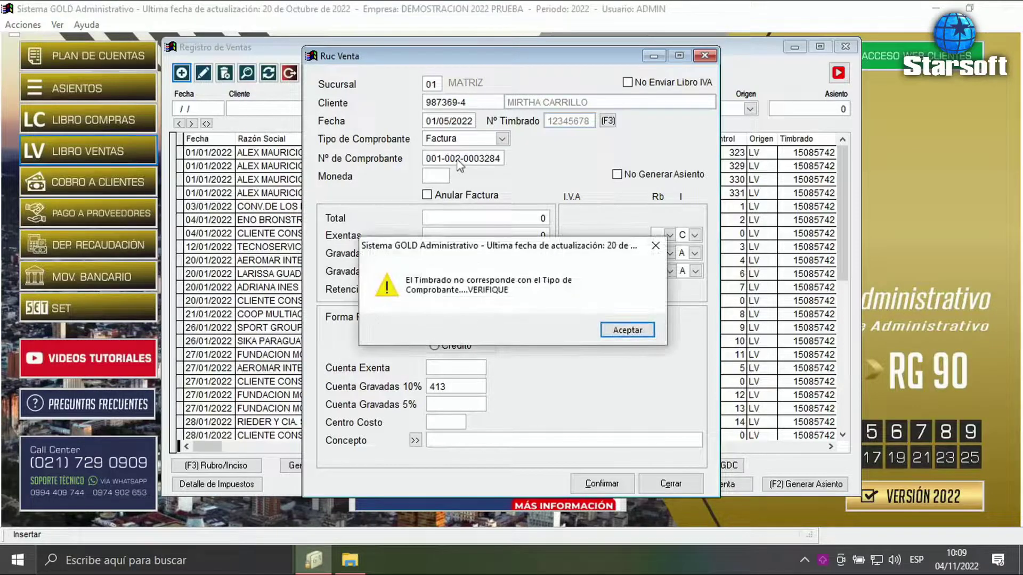
key(Return)
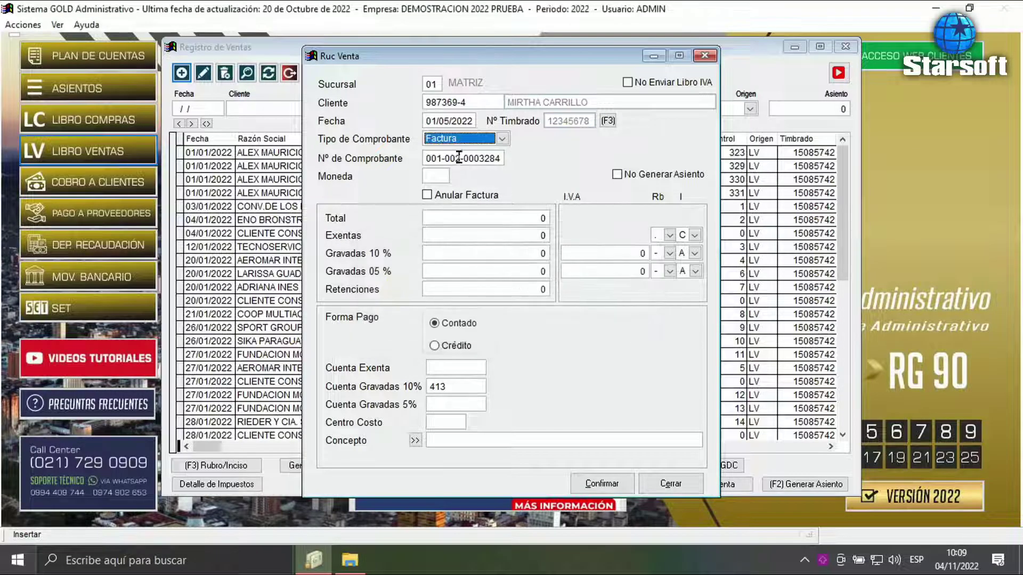
click(606, 122)
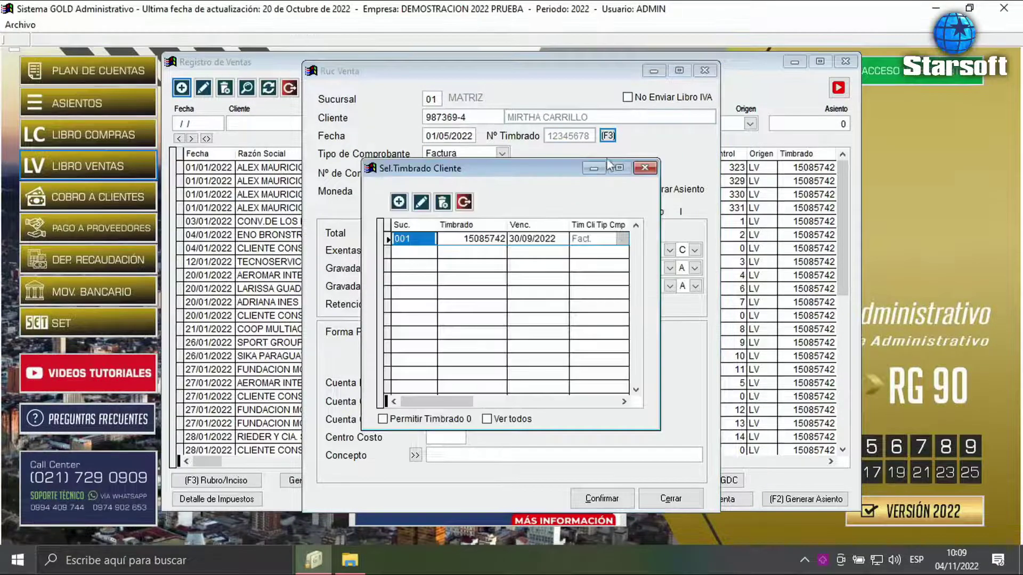
double_click(495, 239)
- Enter a 12.000 total at 10%, keep account 413, add concept PRUEBA, and confirm
click(460, 218)
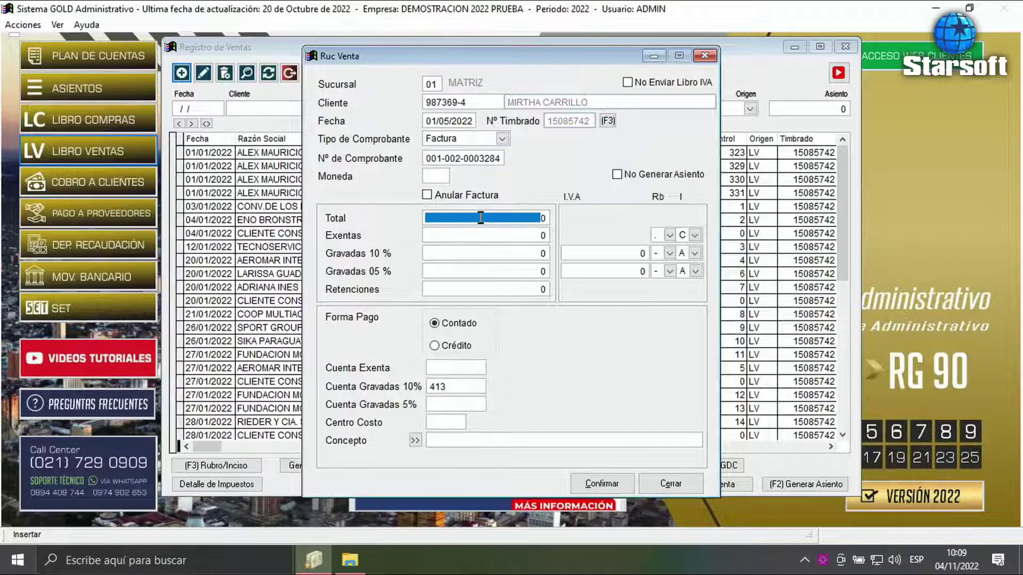
text(120.00)
key(Return)
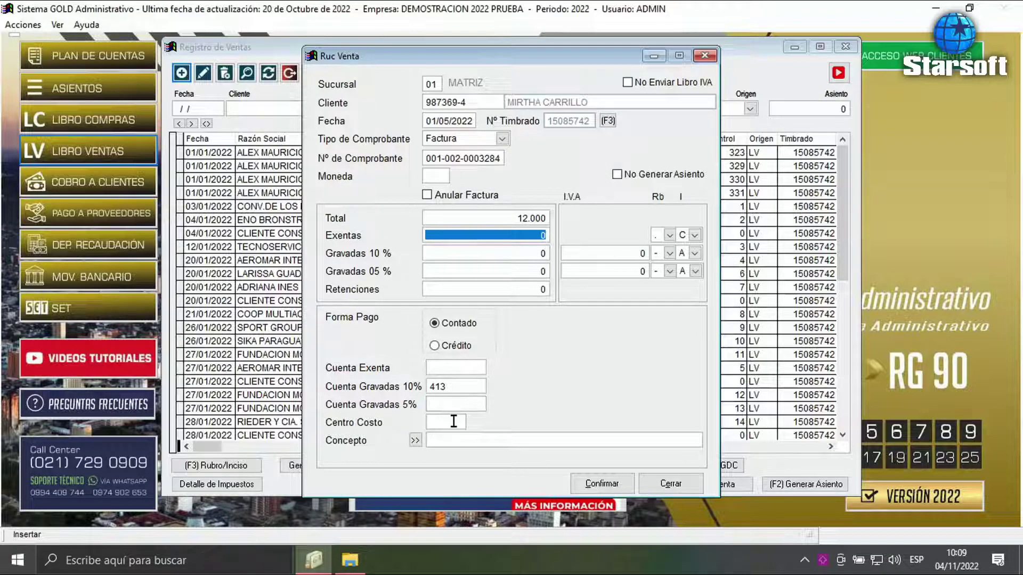
key(Return)
key(Return)
key(Return)
key(Return)
key(Return)
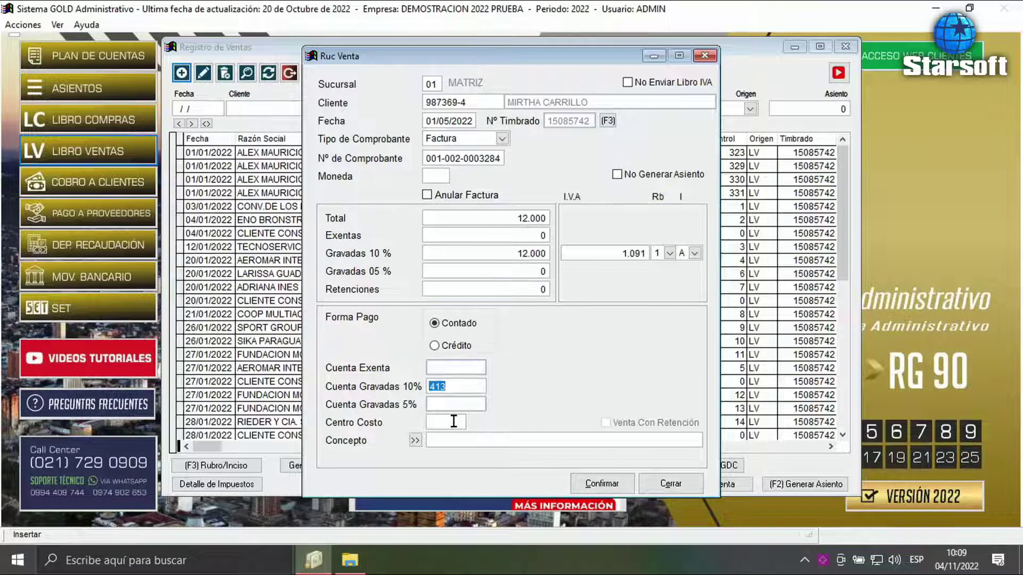
key(Return)
key(Return)
key(Return)
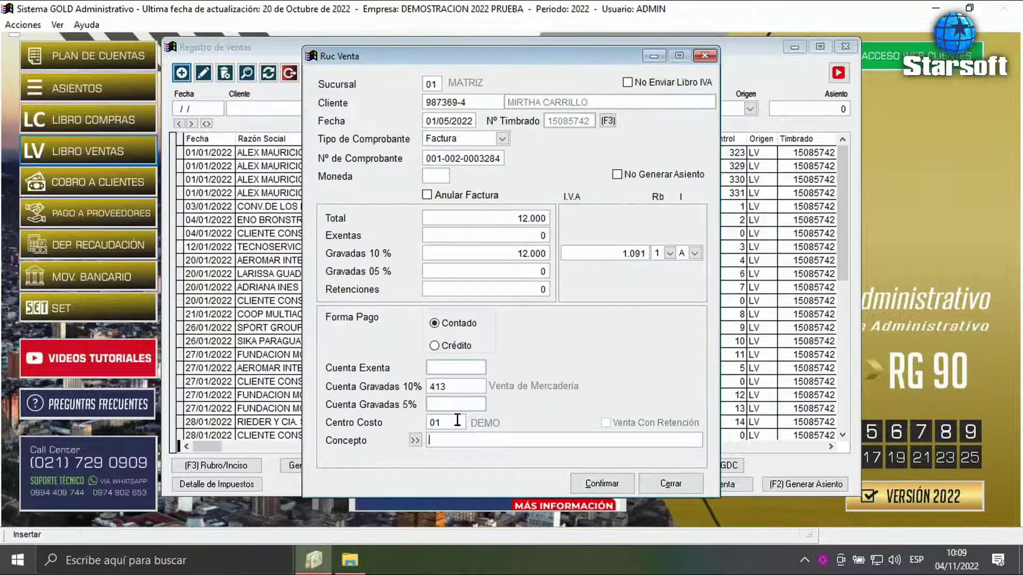
text(PRUE)
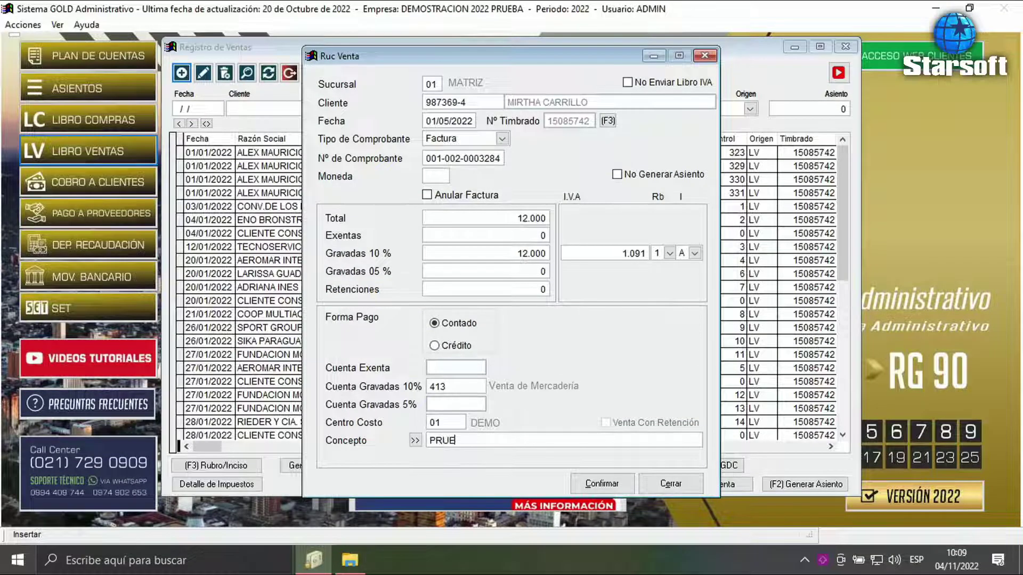
text(BA)
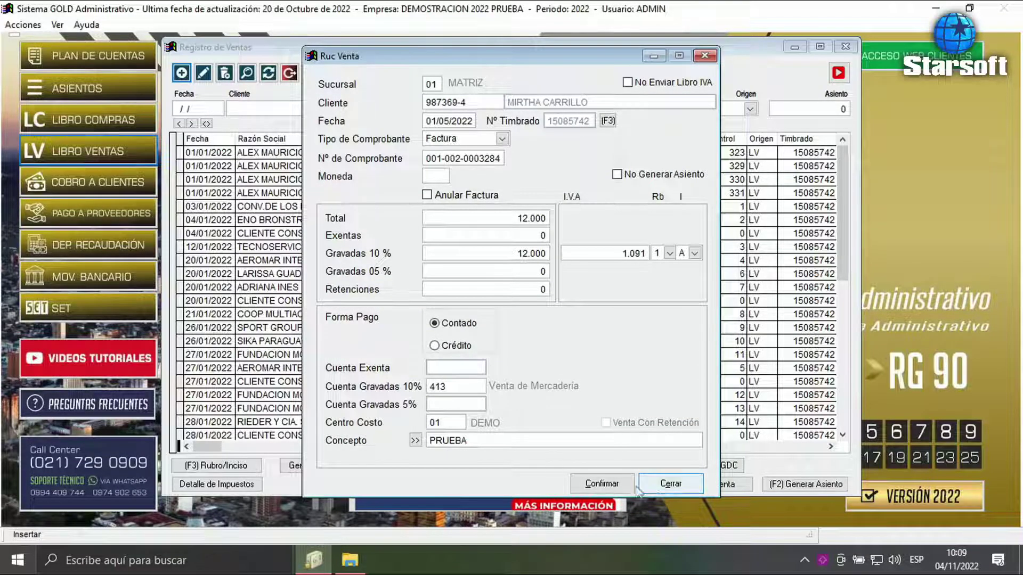
click(601, 484)
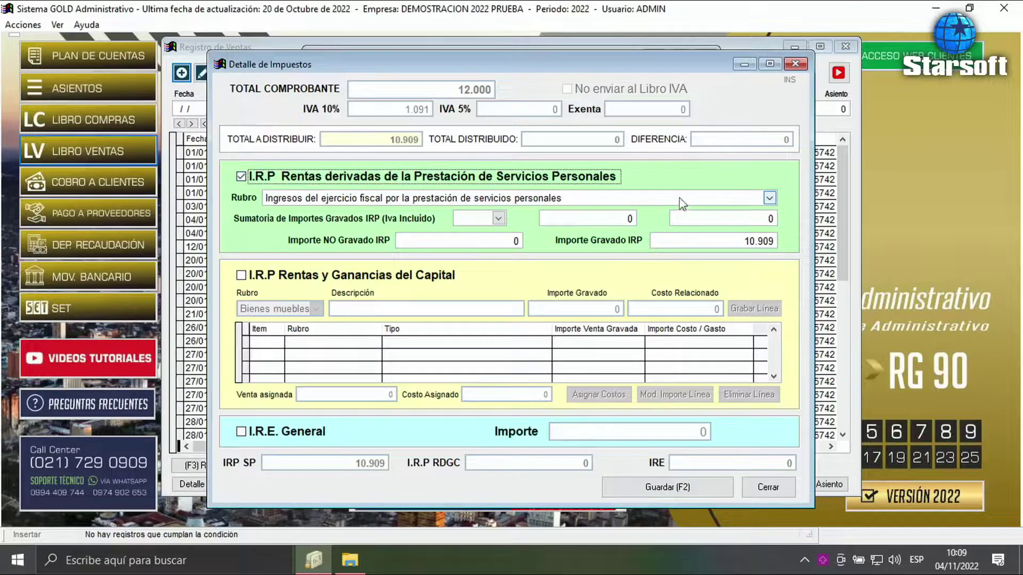
key(Tab)
click(675, 487)
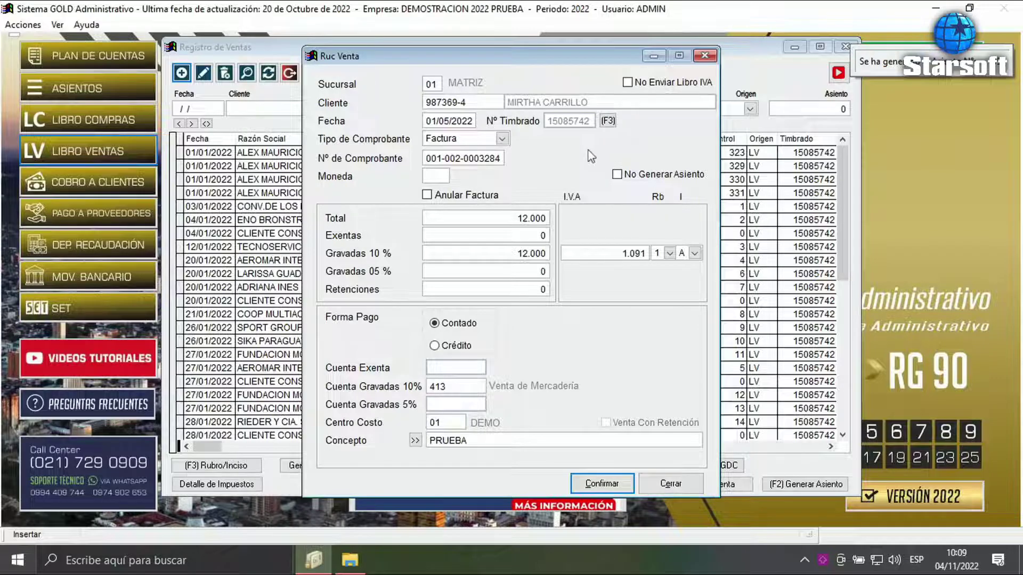
key(Return)
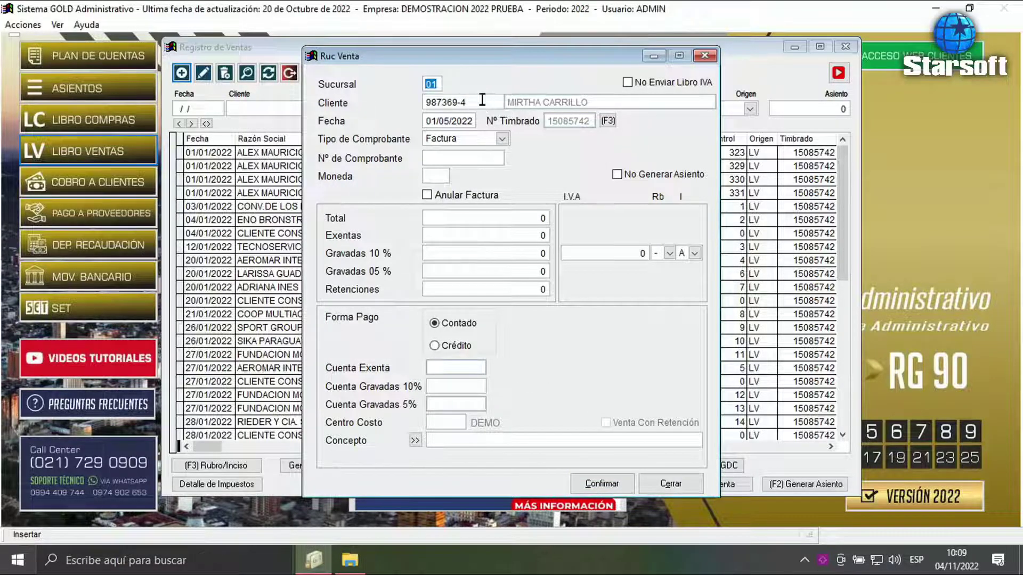
click(426, 105)
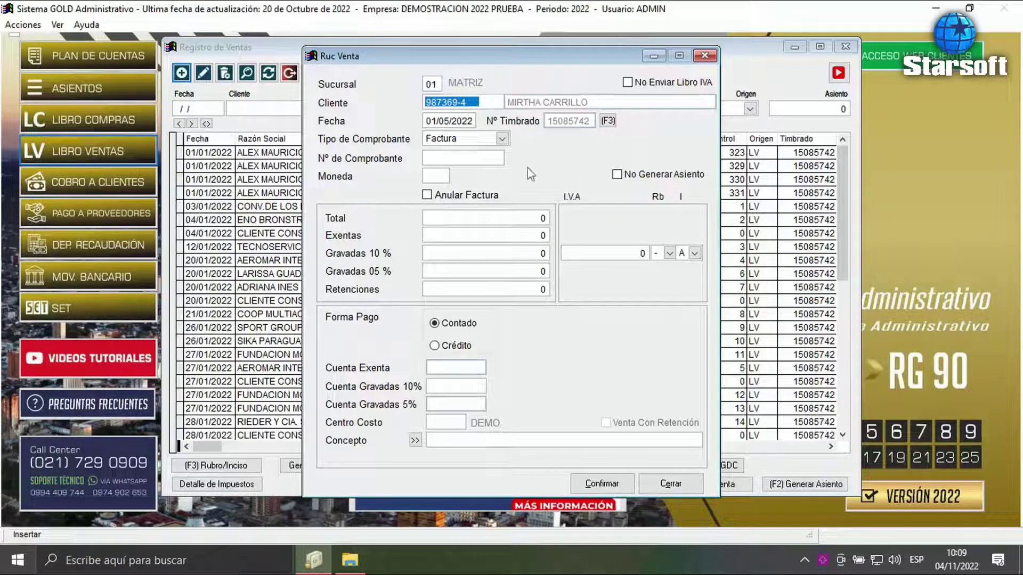
click(670, 483)
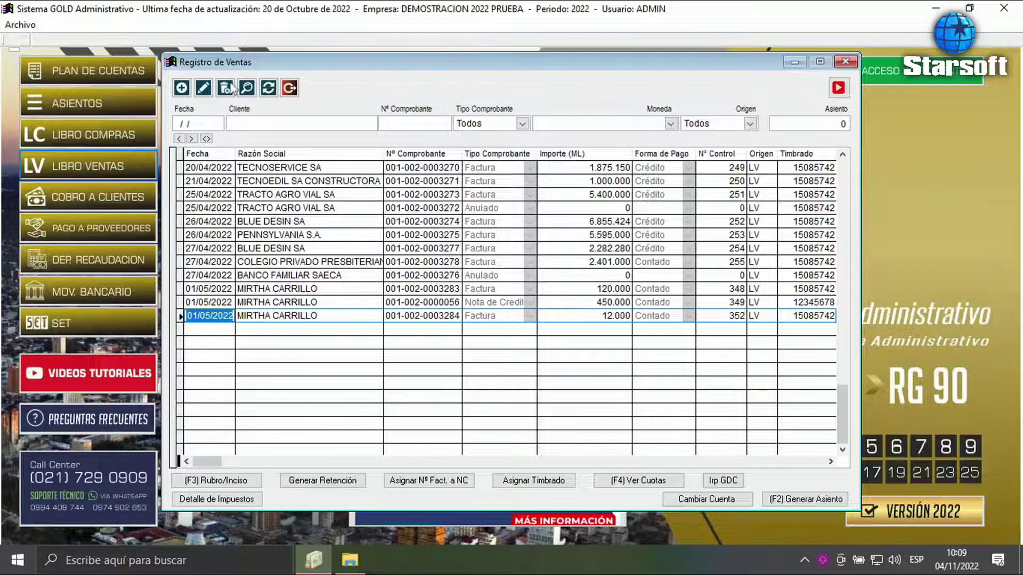
- Start a new sale for branch 01 MATRIZ and pick the customer from the search list
click(182, 89)
key(Return)
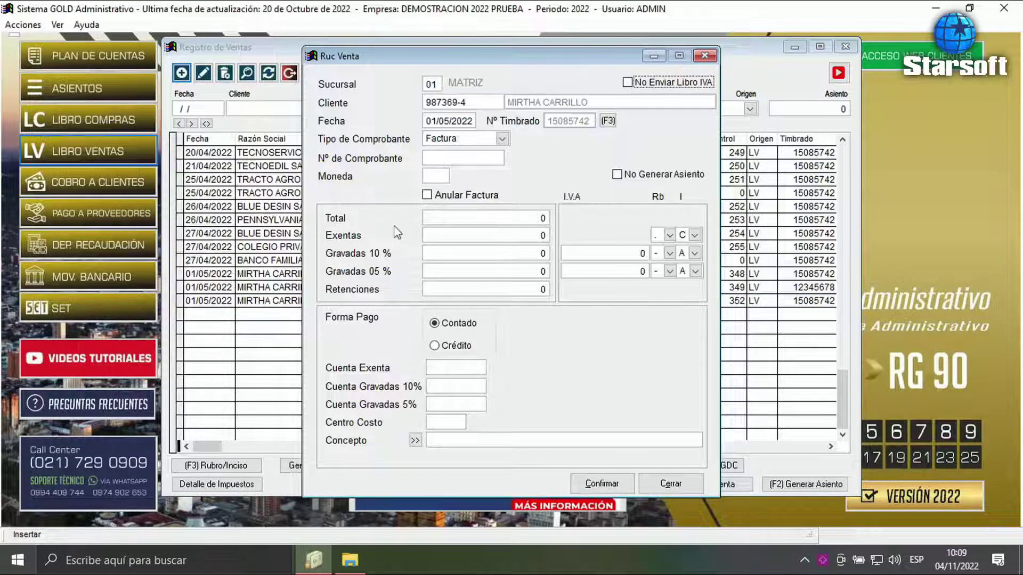
key(Return)
key(Delete)
key(Return)
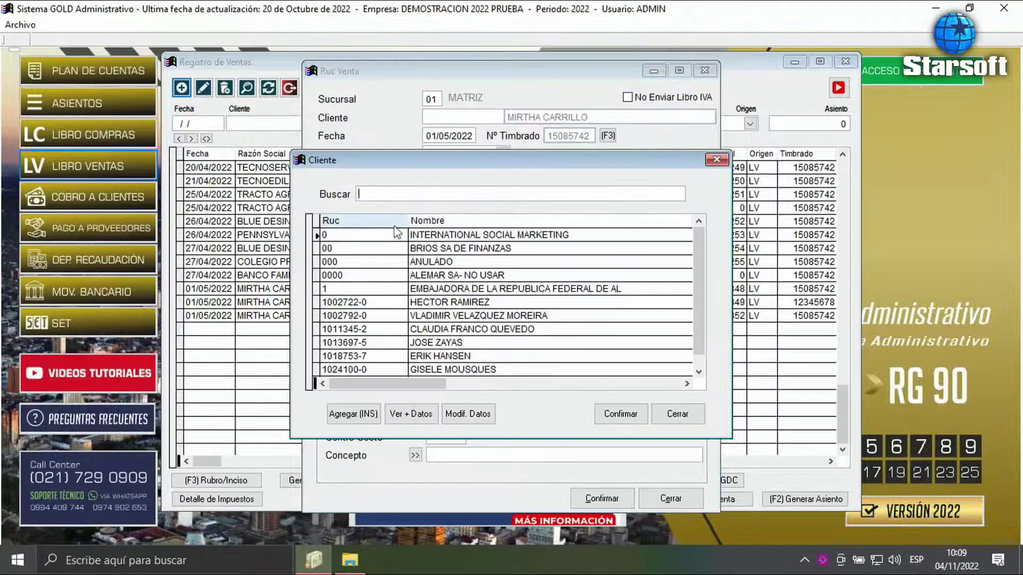
text(PAME)
key(Down)
key(Down)
key(Down)
key(Down)
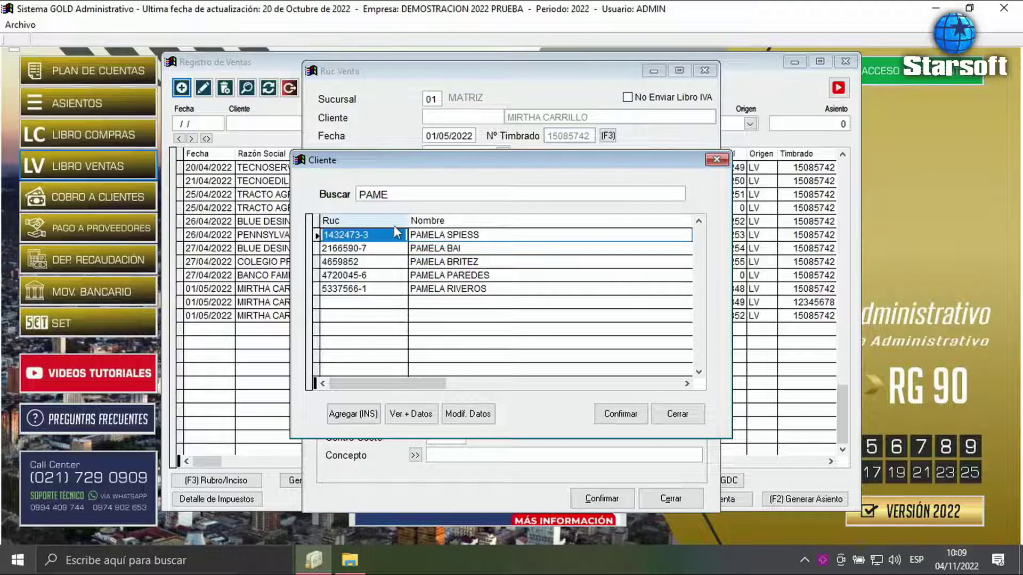
key(Up)
key(Return)
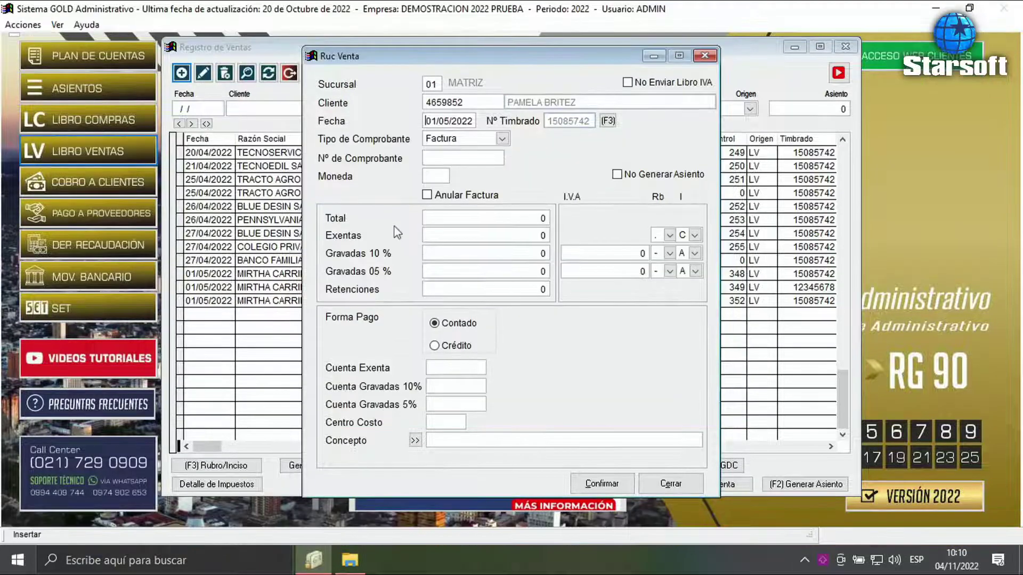
- Enter the 12.000 total at 10%, cost centre 01 DEMO, and concept PRUEBA
key(Return)
key(Return)
key(Return)
key(Return)
key(Return)
key(Return)
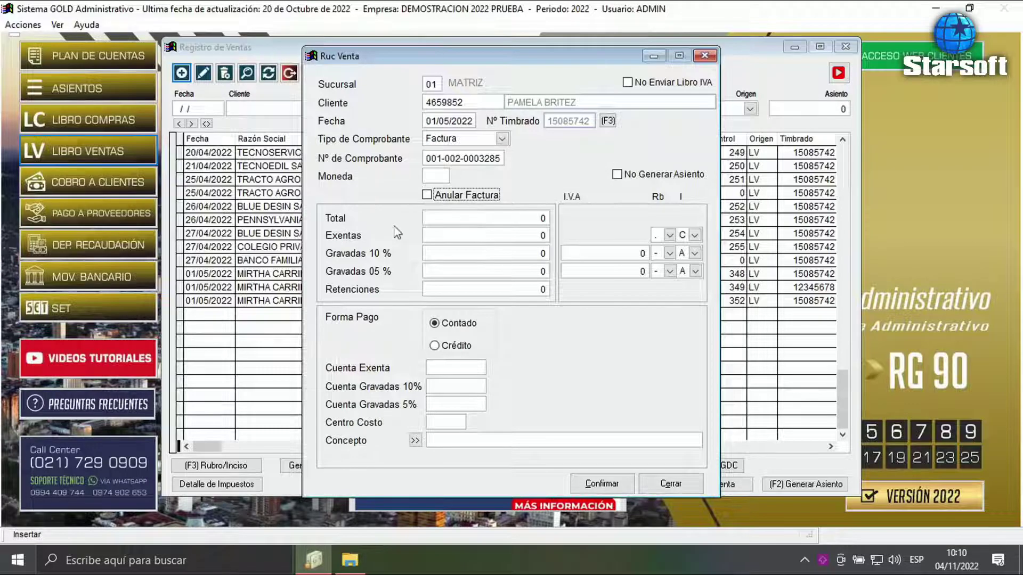
text(120.00)
key(Return)
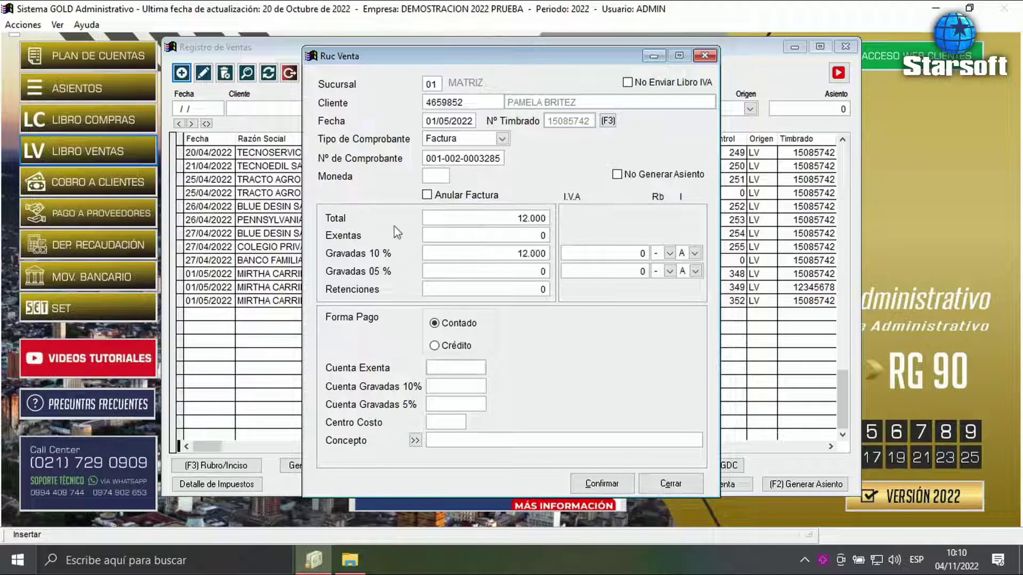
key(Return)
key(Return)
key(Return)
key(Return)
key(Return)
key(Return)
key(Return)
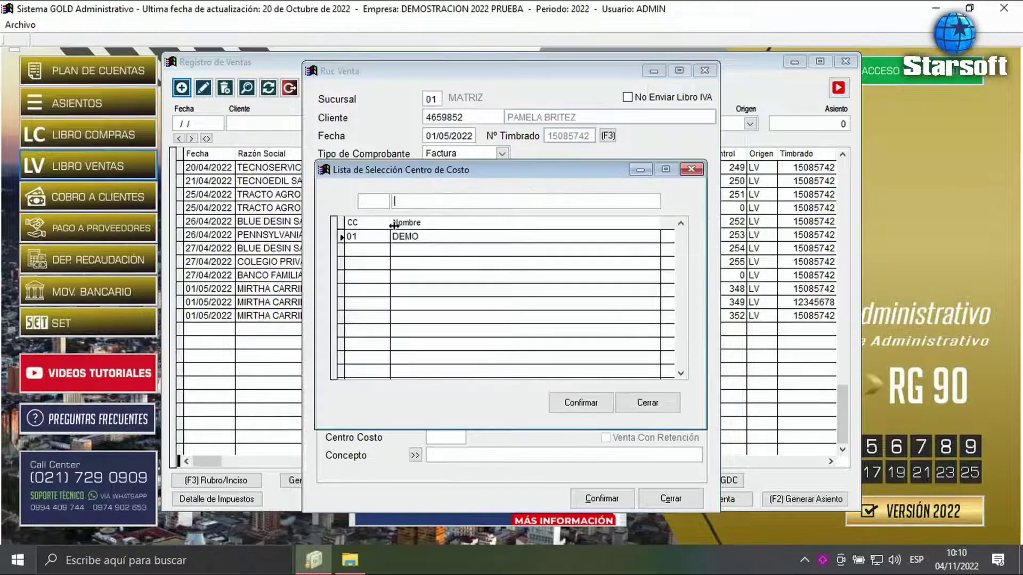
double_click(397, 233)
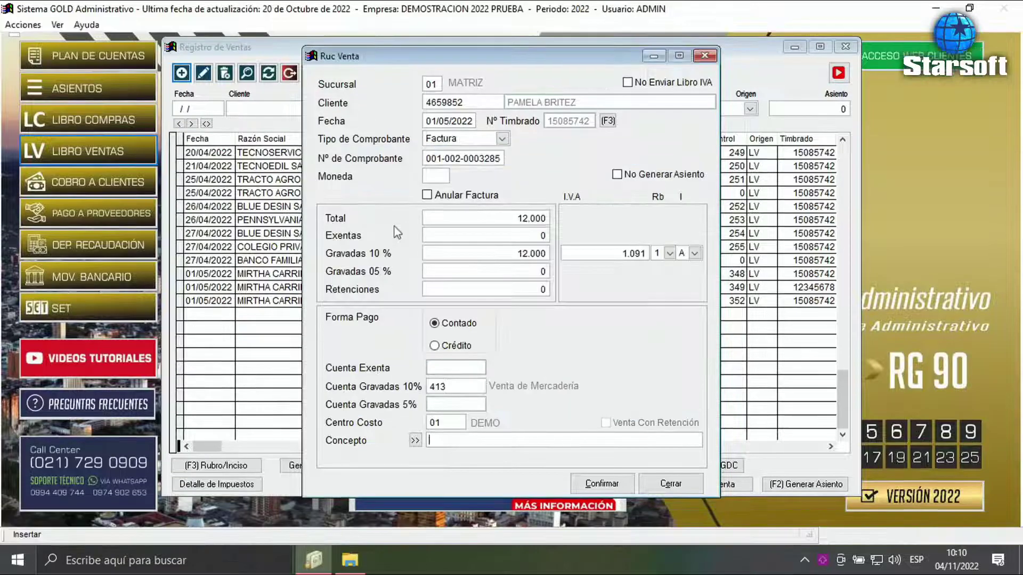
text(MEL)
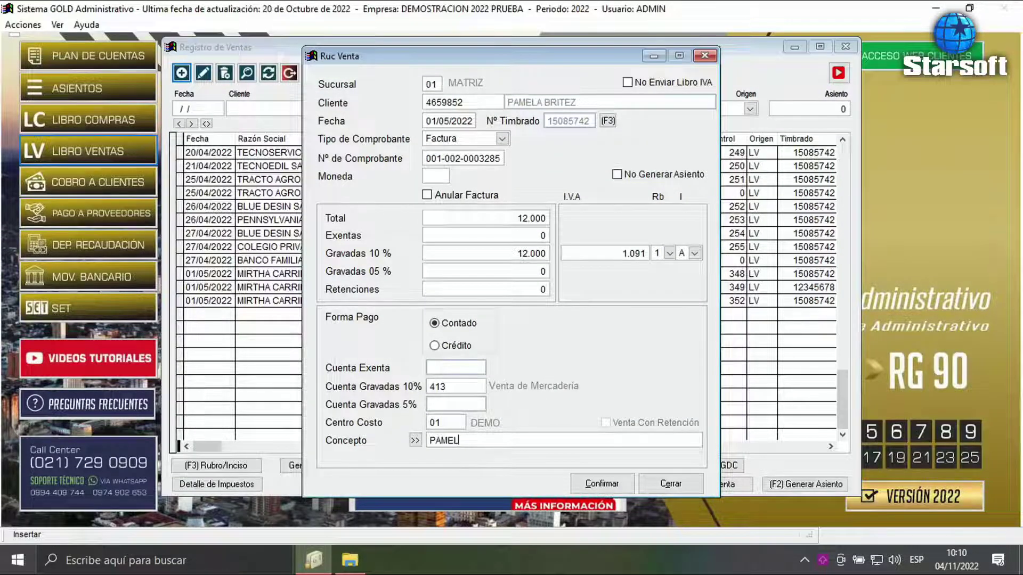
key(BackSpace)
key(BackSpace)
key(BackSpace)
key(BackSpace)
text(RUEBA)
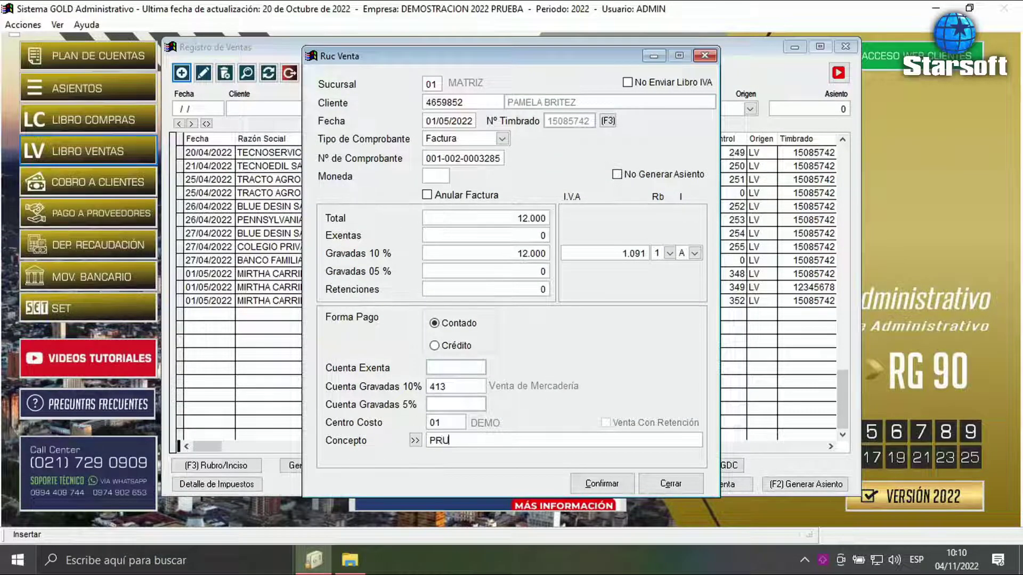
- Confirm the sale, save its tax breakdown, and close the entry form
click(602, 479)
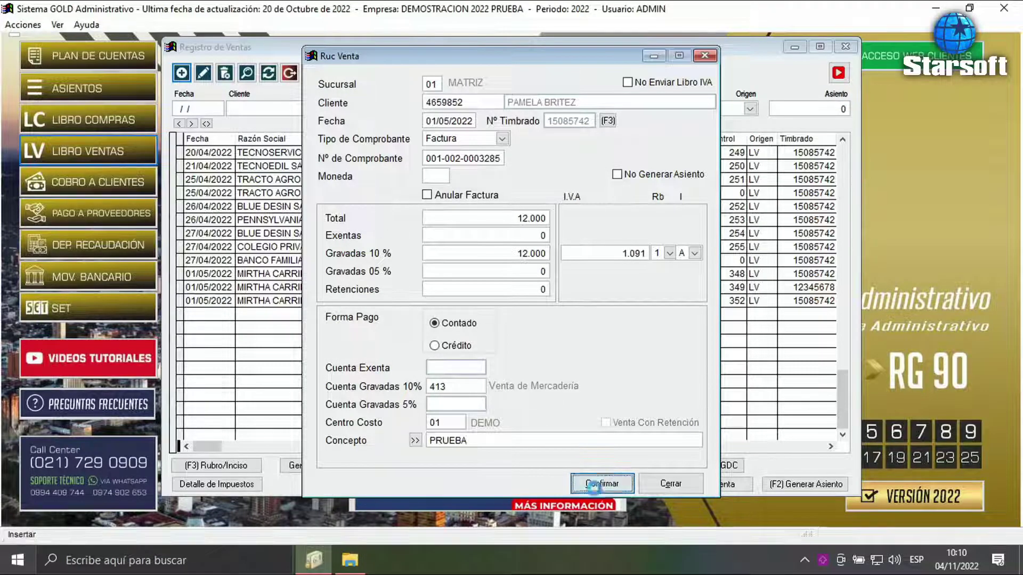
click(666, 487)
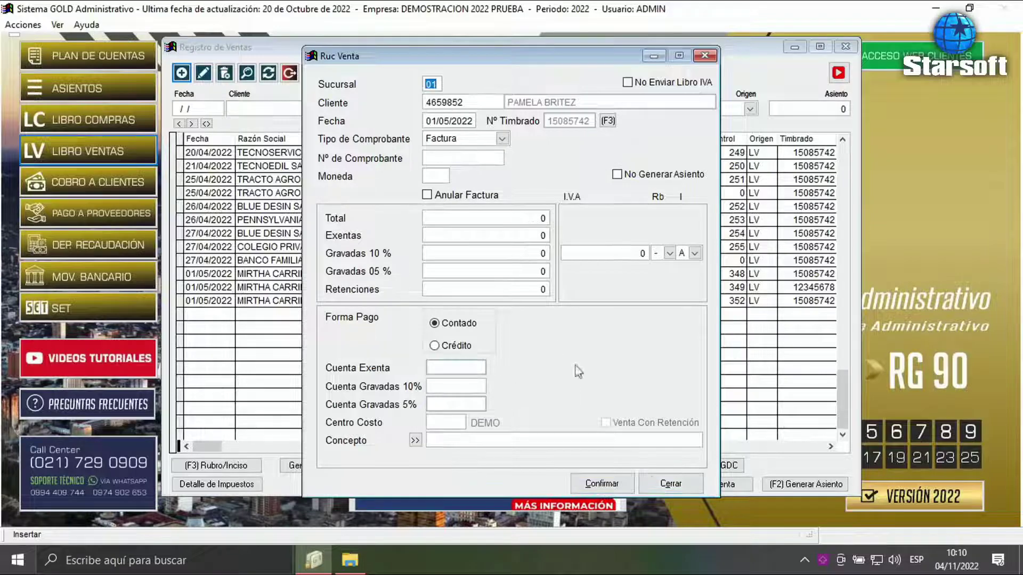
click(670, 483)
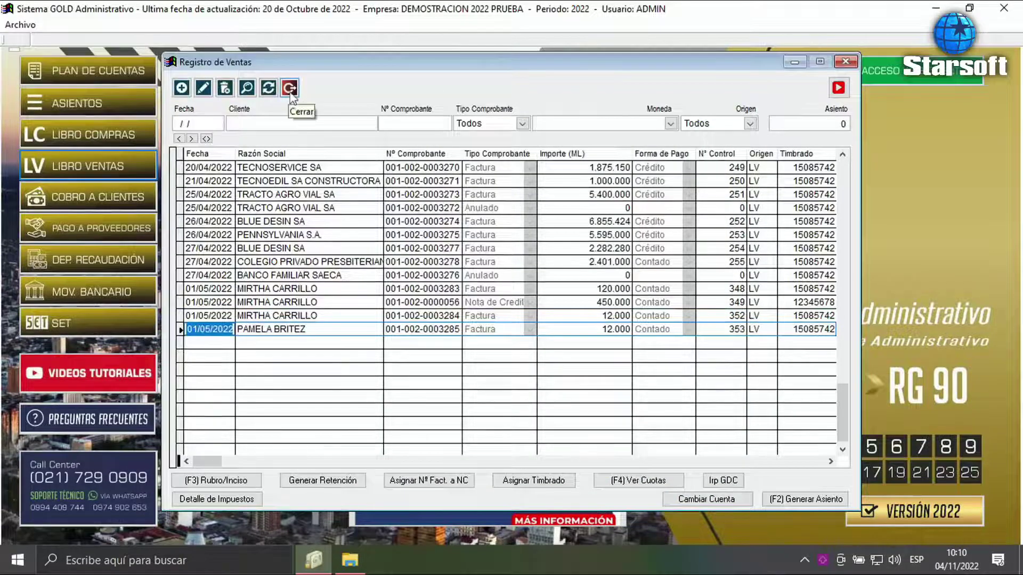
- Close the sales register and bring up Operaciones Fiscales' Resolución Gral Nº 90/2021 submenu
click(289, 89)
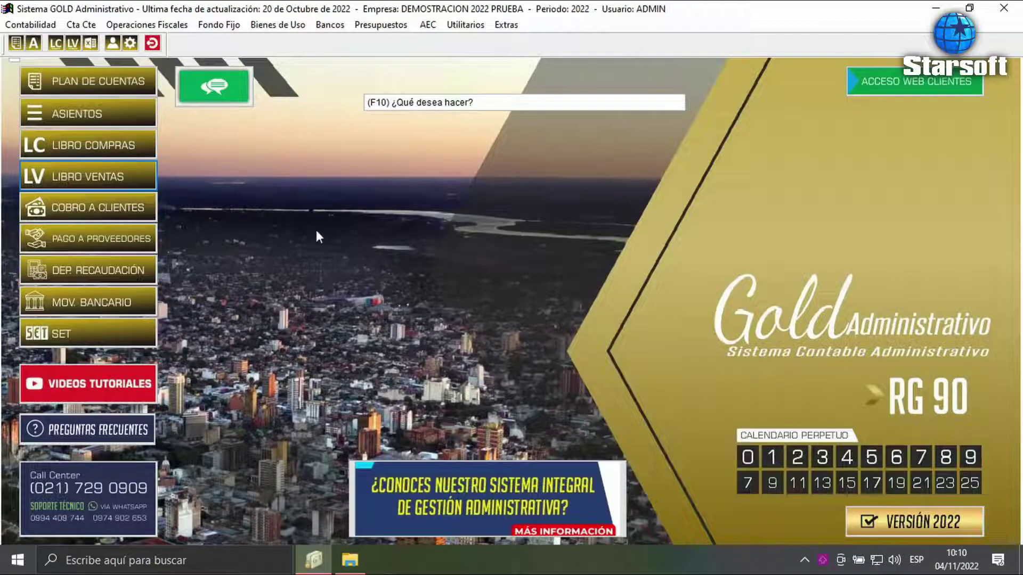
click(138, 26)
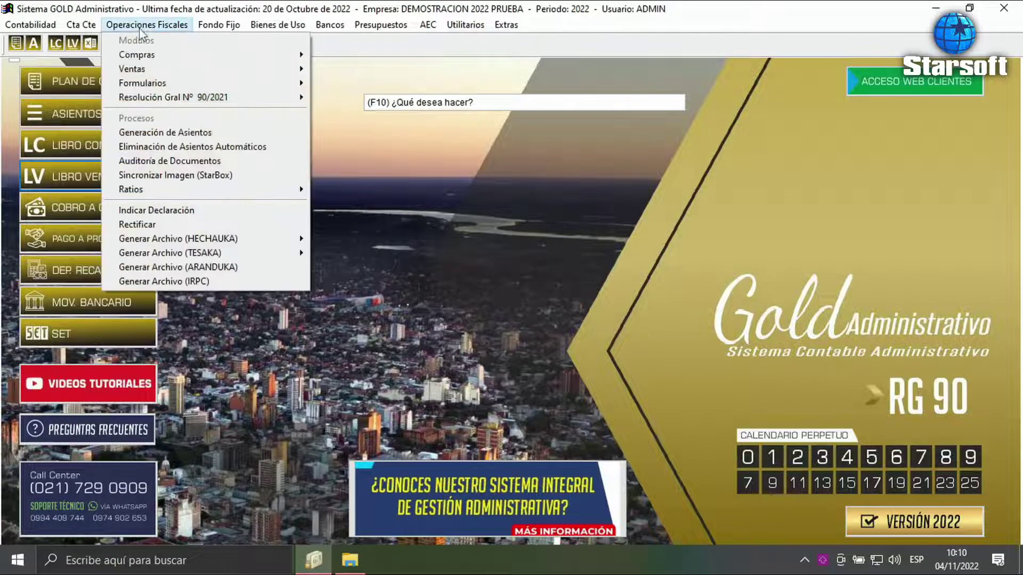
mouse_move(240, 98)
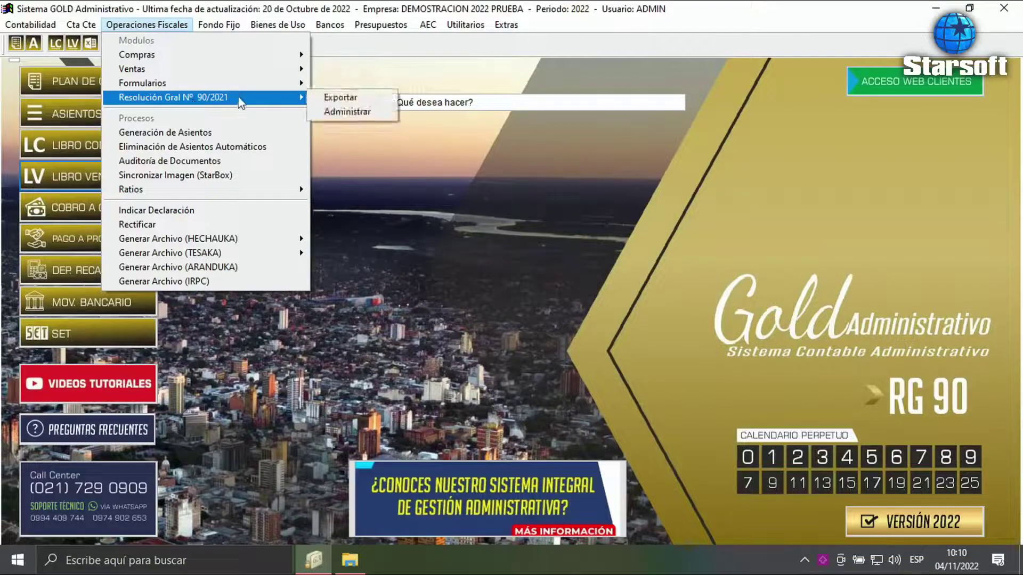
- Choose Exportar to open the Exportar archivos RG-90/21 dialog
click(379, 98)
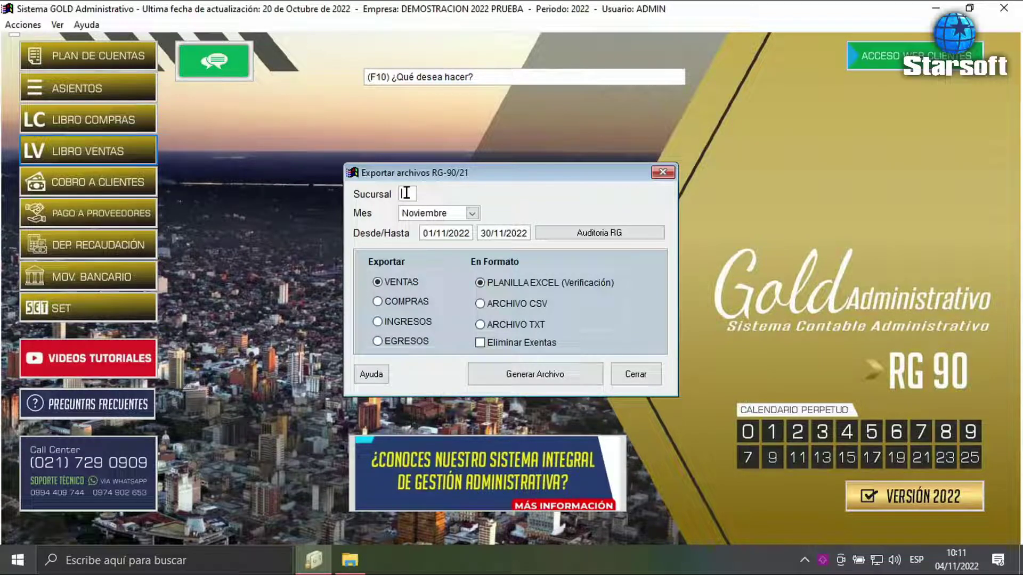
- Set the export to branch 01 MATRIZ and month Mayo, covering 01/05/2022–31/05/2022
key(Return)
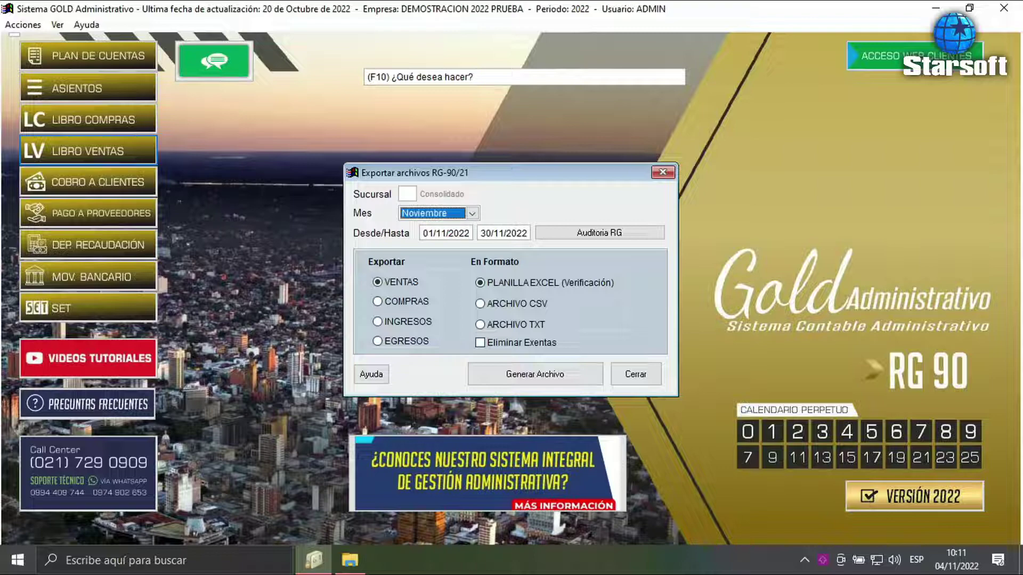
key(shift+Tab)
double_click(408, 194)
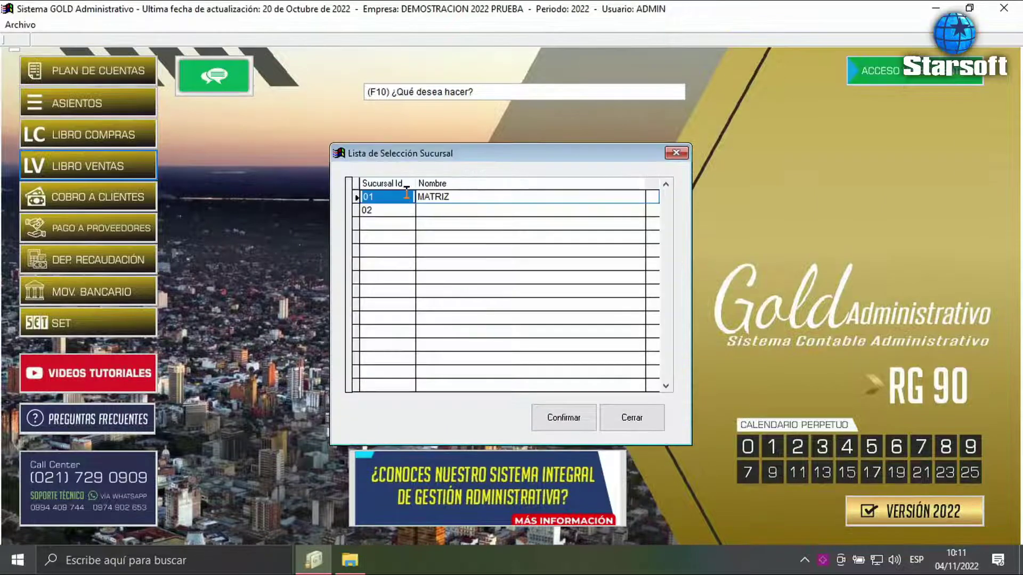
double_click(408, 194)
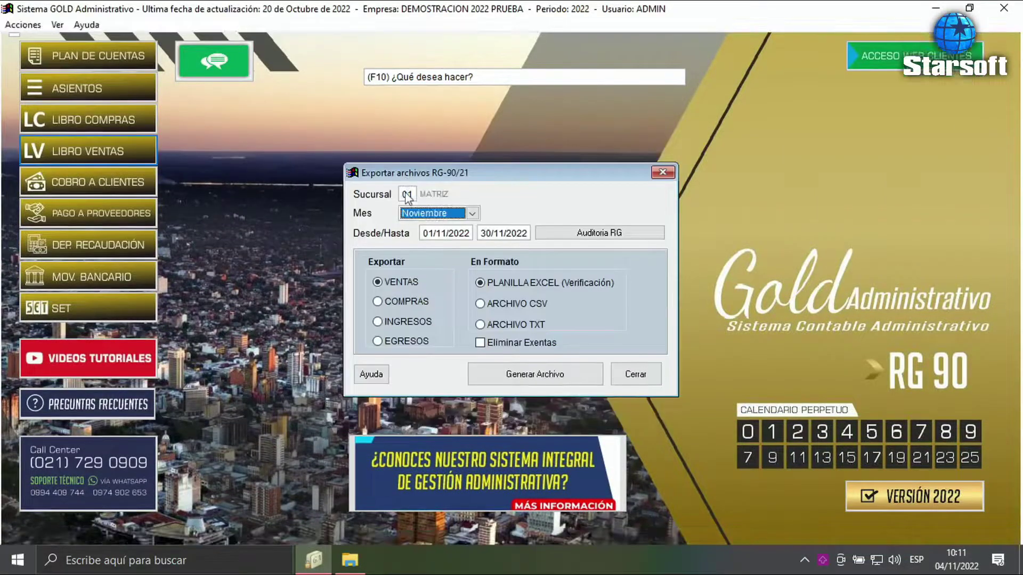
key(Return)
key(Down)
key(Down)
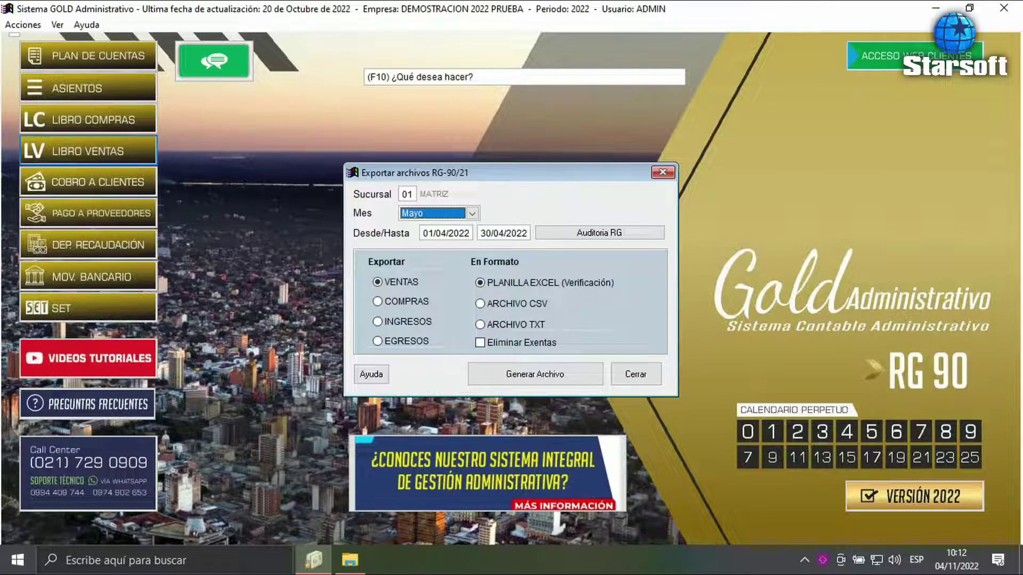
key(Tab)
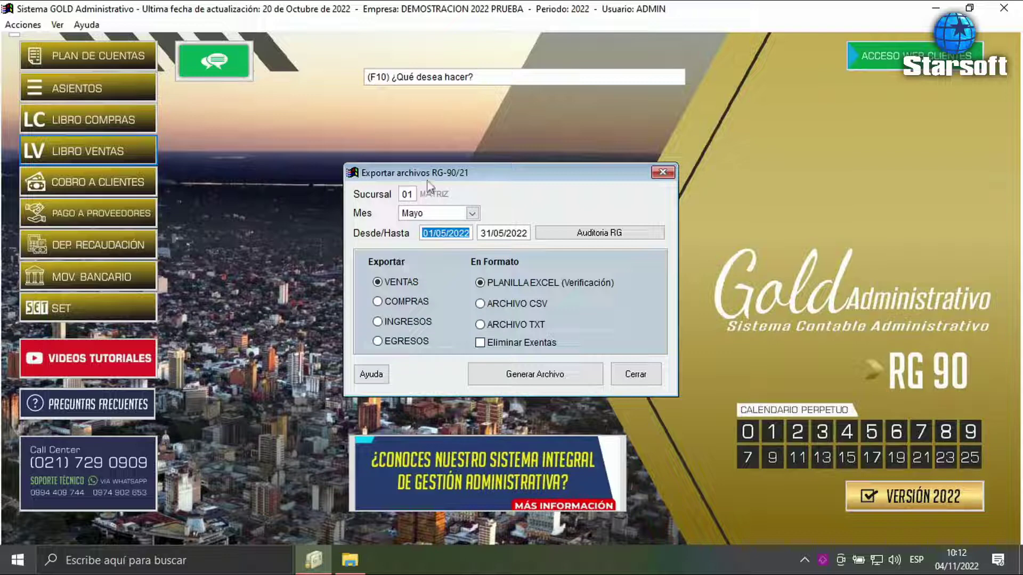
- Open the RG 90 help and show the Ingreso/Egreso comprobante codes 201 to 211
click(371, 375)
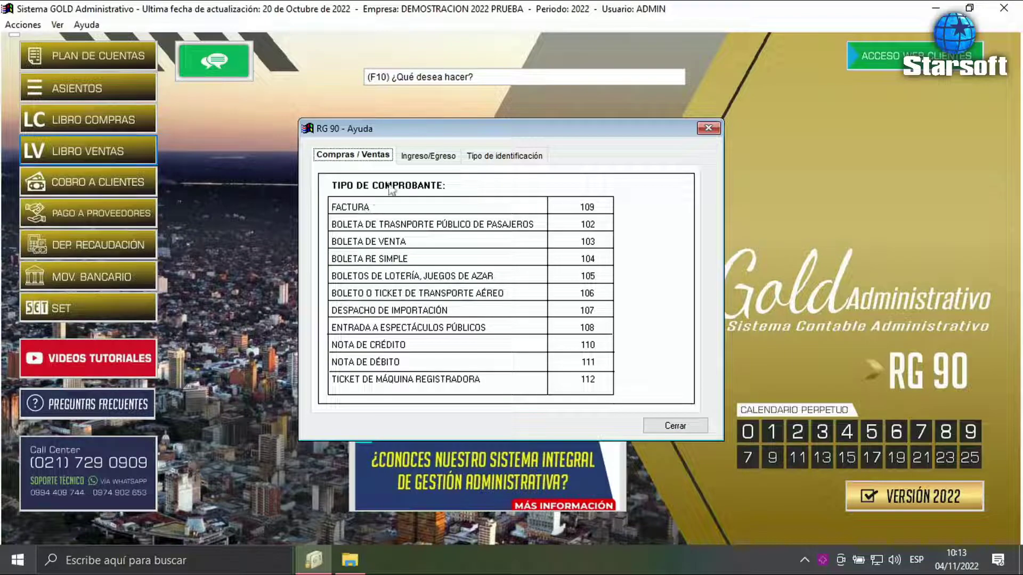
click(415, 162)
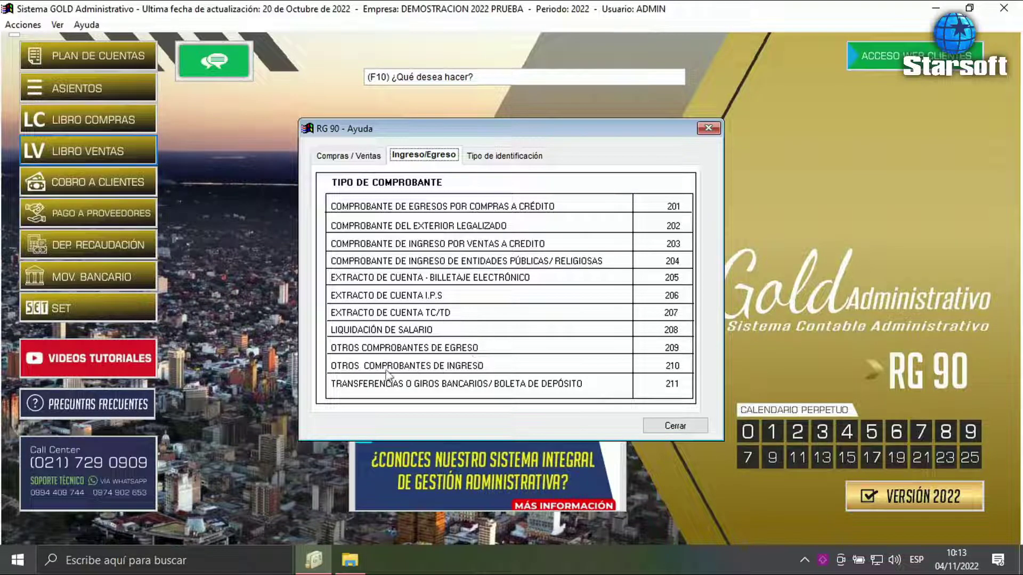
- Browse the Compras/Ventas and Ingreso/Egreso tabs, ending on identification codes RUC 11 to Cliente del Exterior 18
click(361, 156)
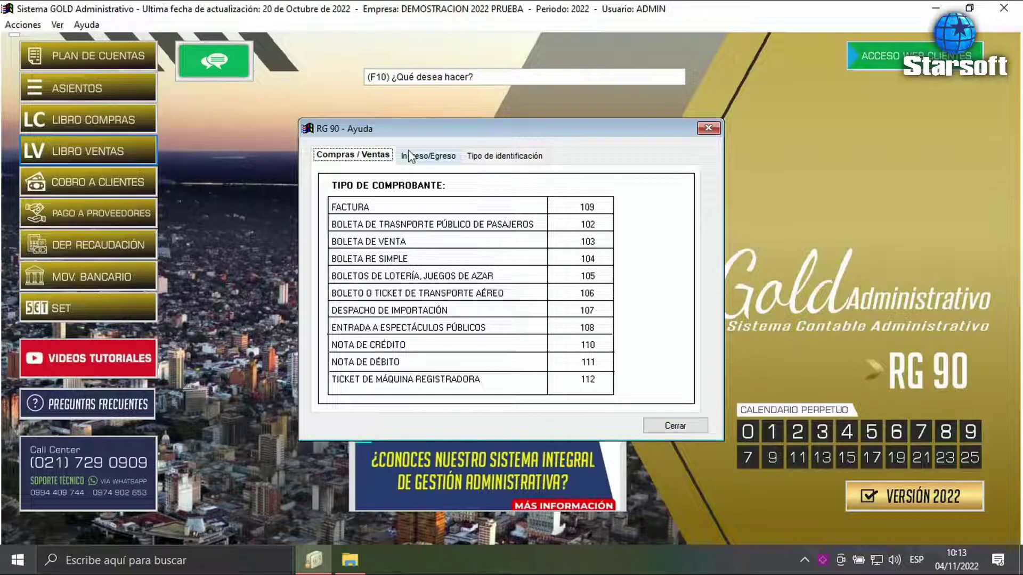
click(448, 156)
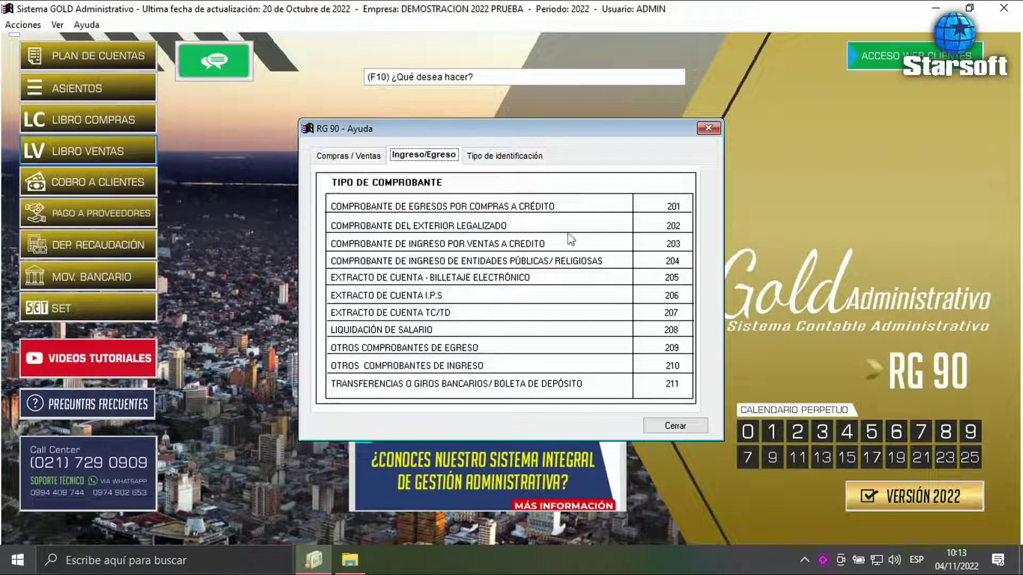
click(491, 160)
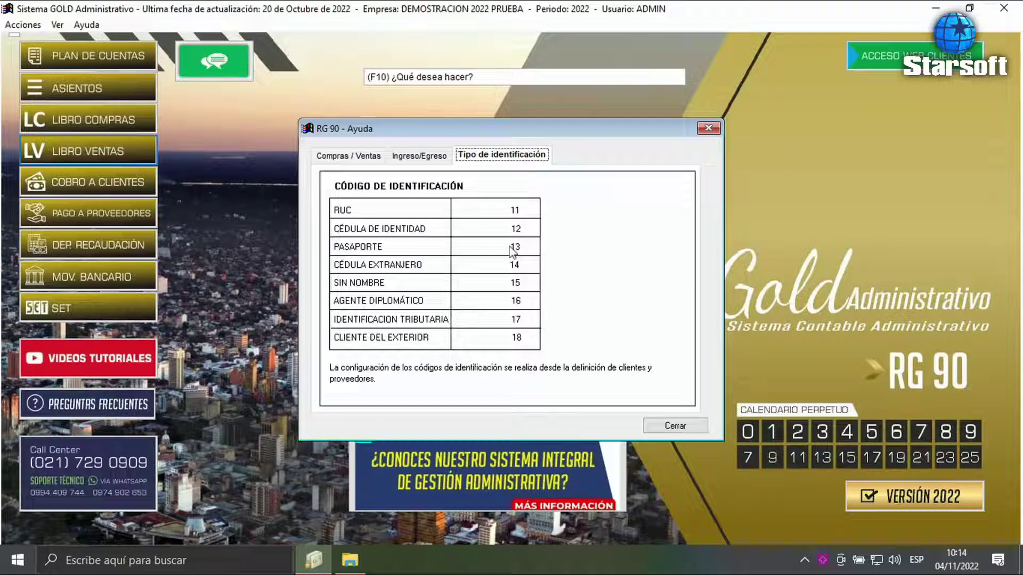
- Close the help, generate the reg_052022 Excel export, and open the new workbook
click(655, 428)
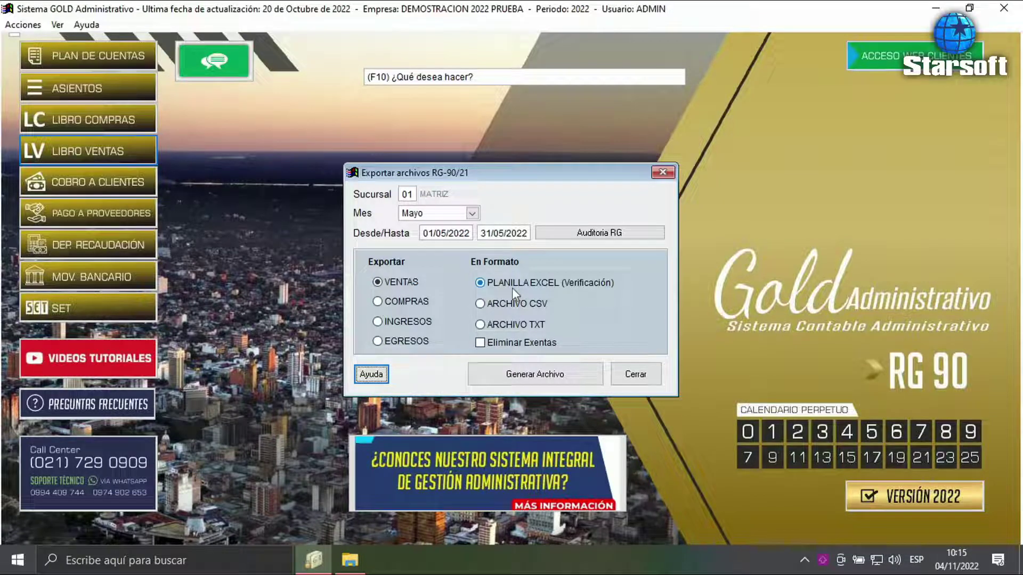
click(509, 371)
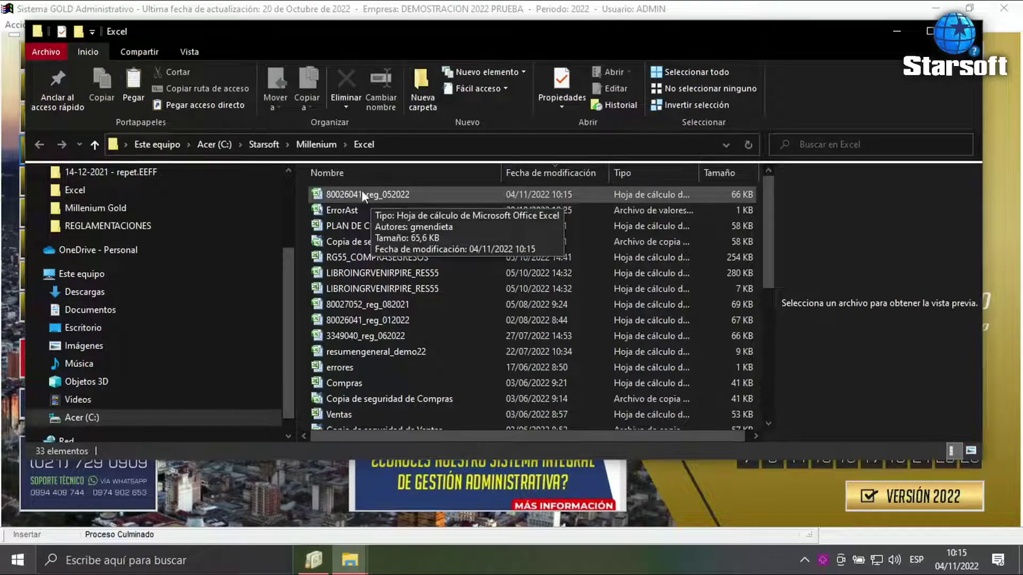
double_click(361, 195)
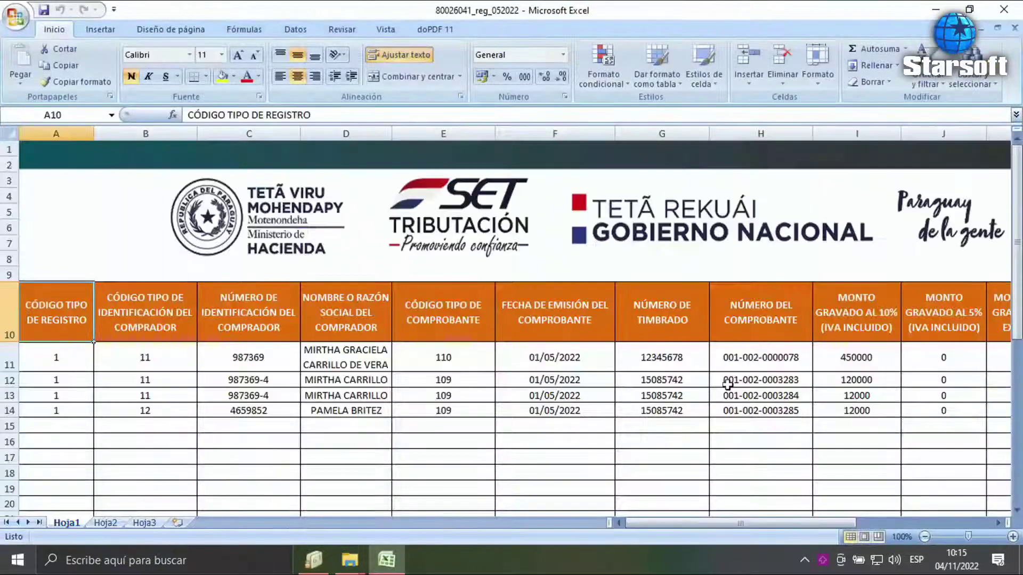
scroll(410, 275, down, 1)
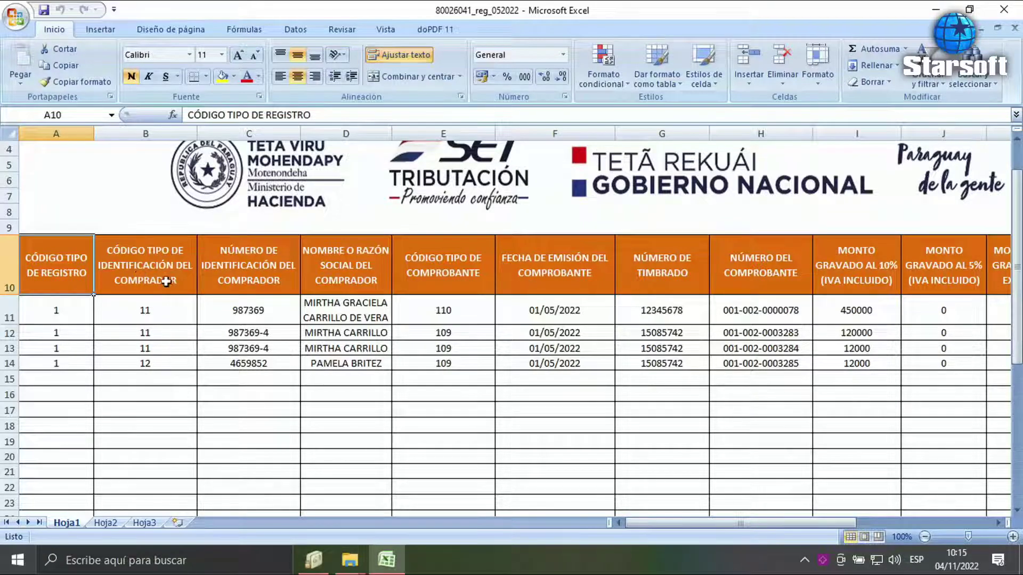
drag(167, 307, 172, 350)
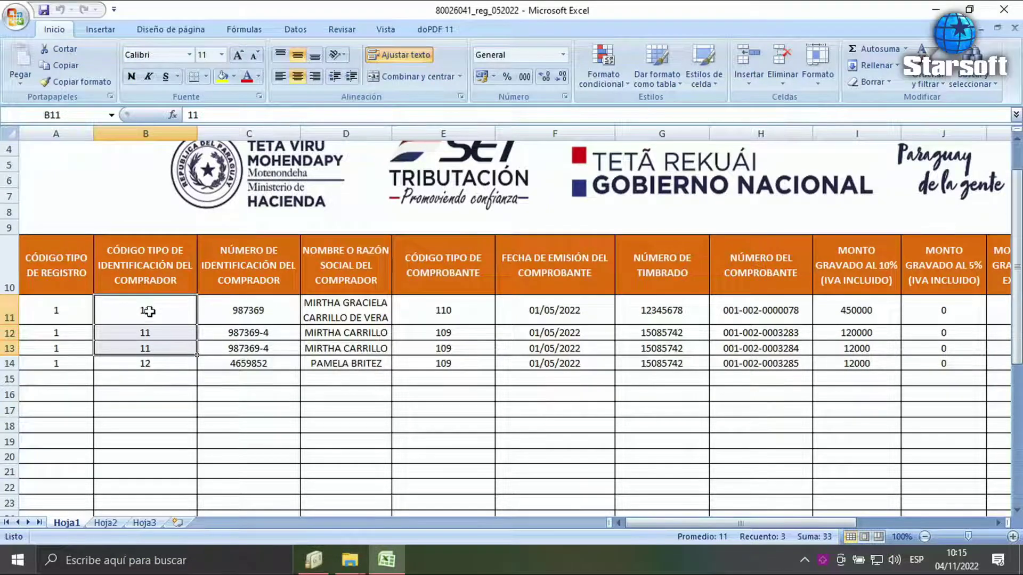
click(150, 312)
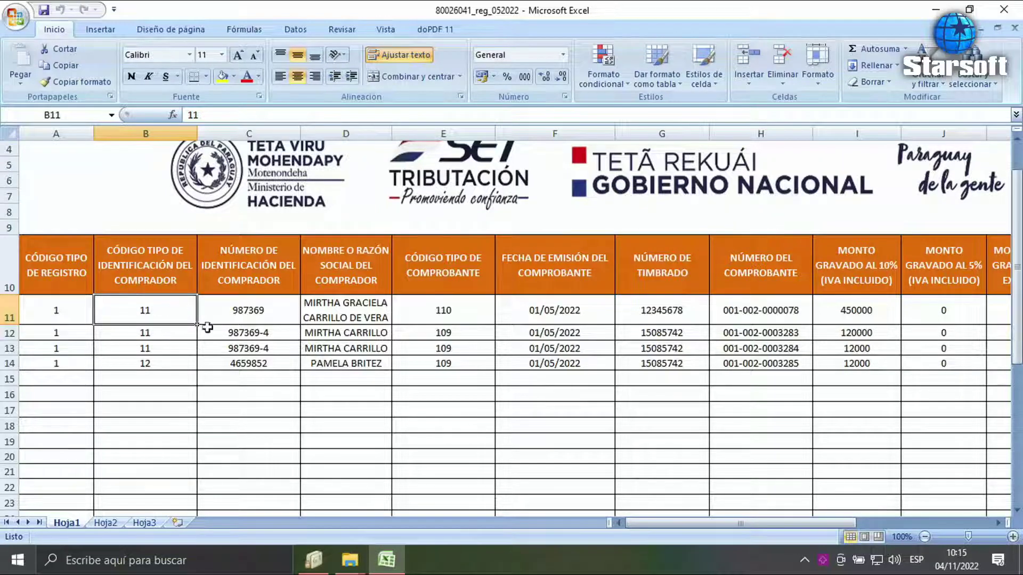
click(234, 364)
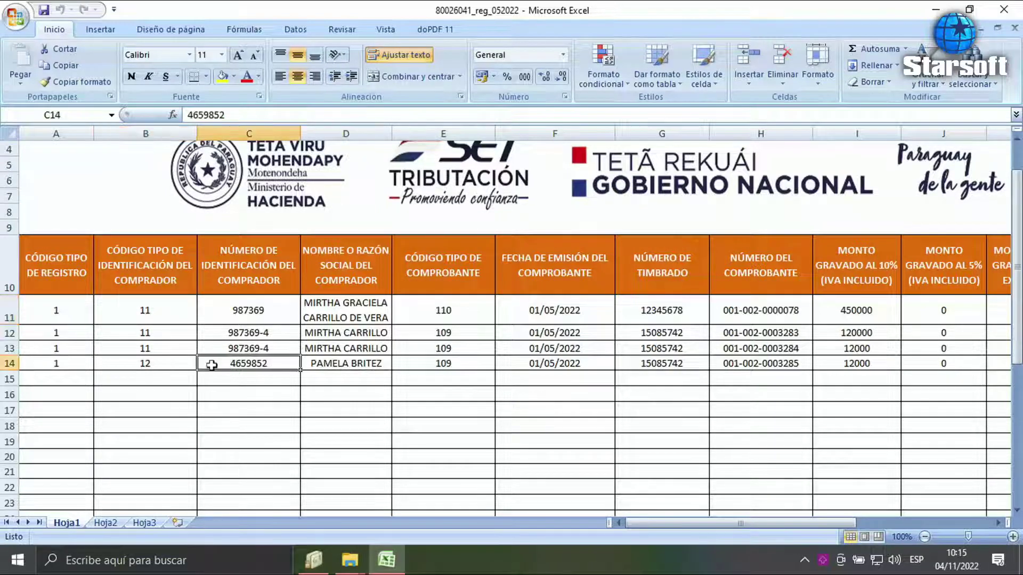
click(115, 365)
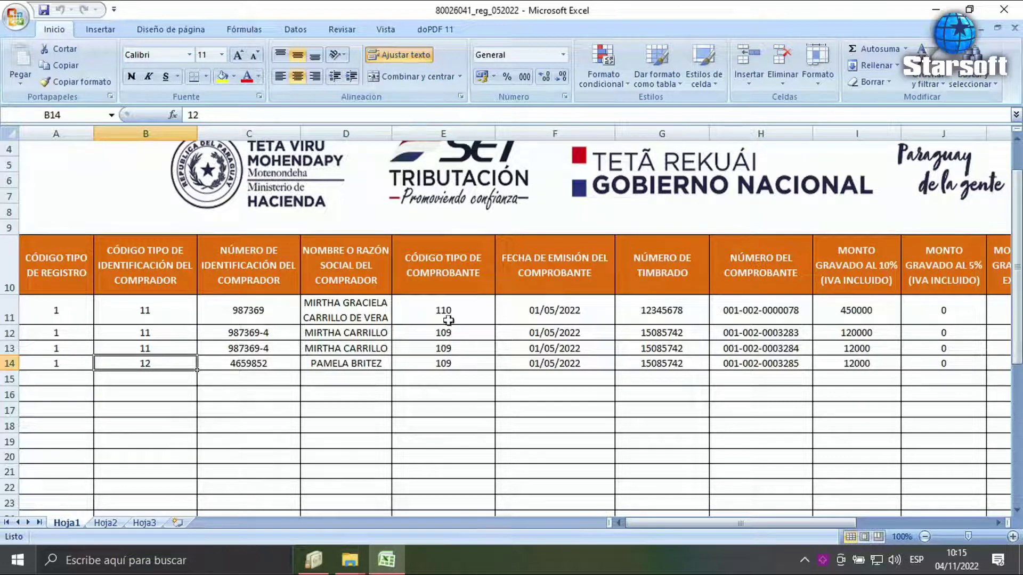
drag(440, 305, 446, 363)
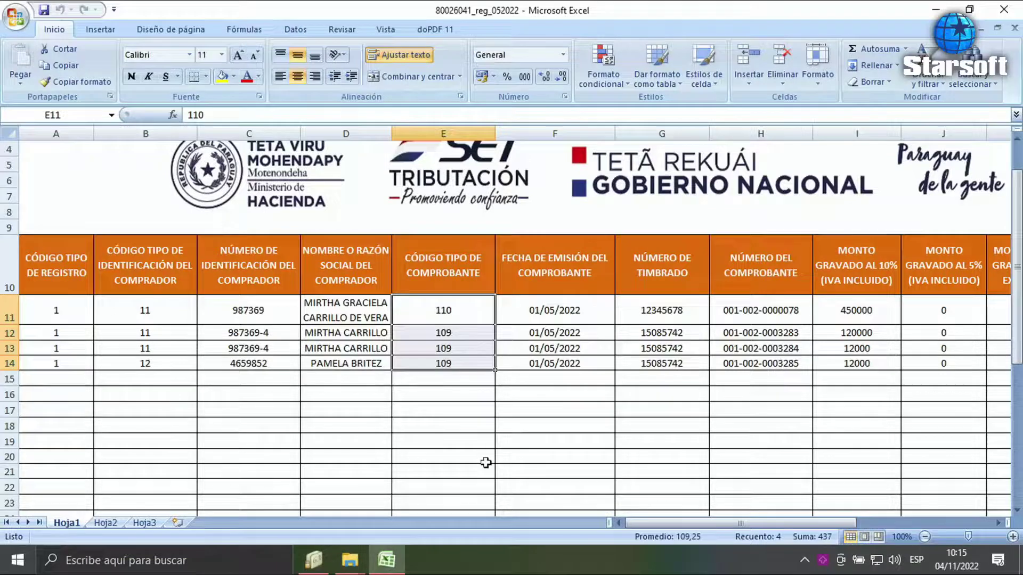
click(465, 316)
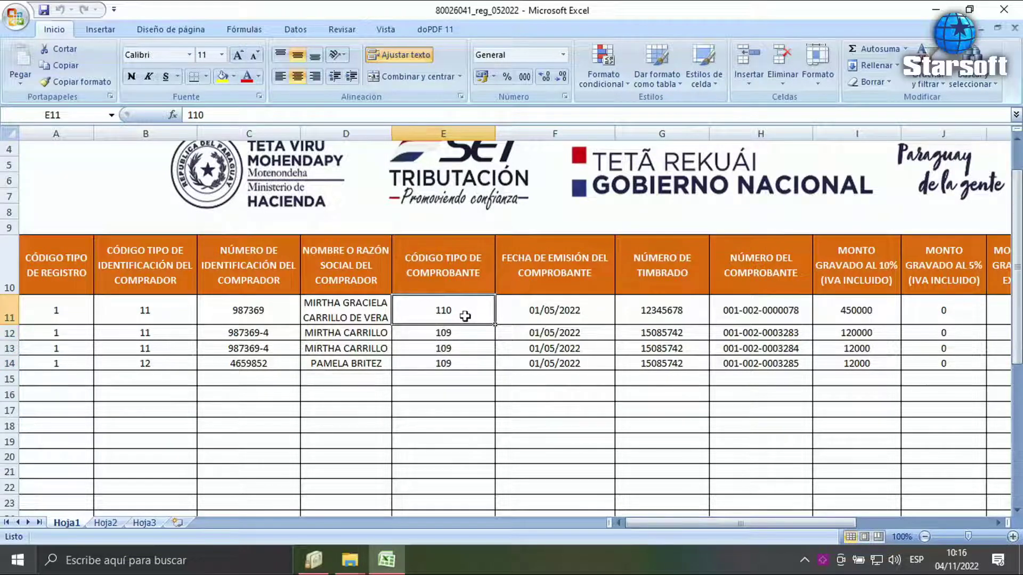
key(Right)
key(Right)
key(Right)
key(Right)
key(Right)
key(Right)
key(Right)
key(Right)
key(Right)
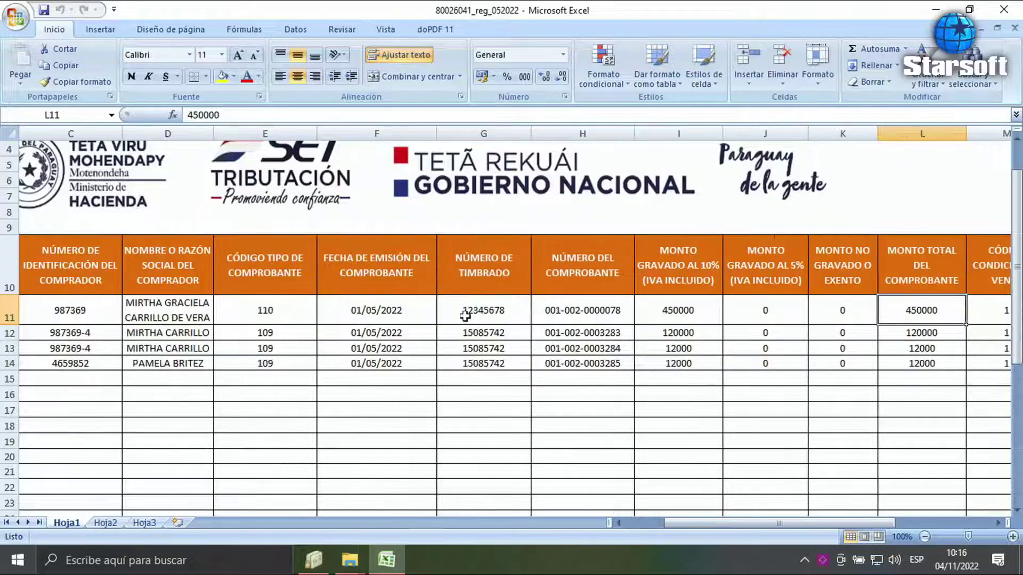
key(Right)
key(Right)
key(Right)
key(Right)
key(Right)
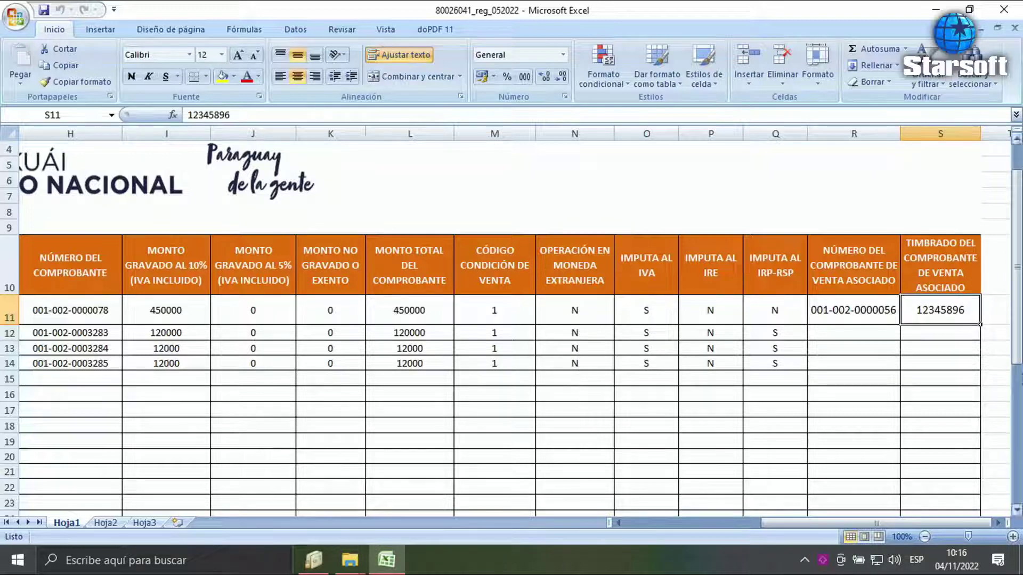
- Review associated invoices R11:S11, invoice H11 and record type codes A11:A14, then exit Excel
click(855, 315)
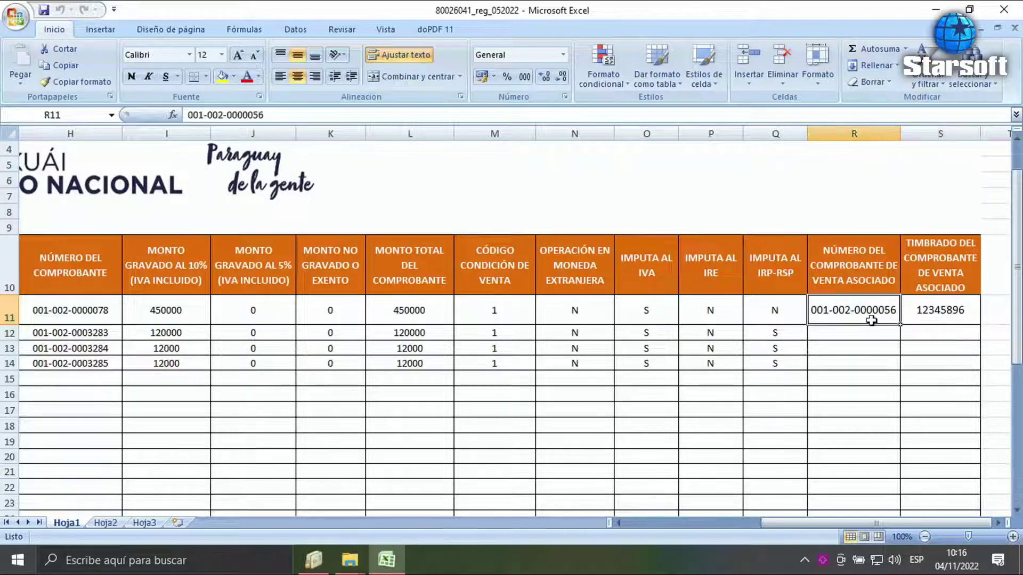
drag(861, 314, 927, 303)
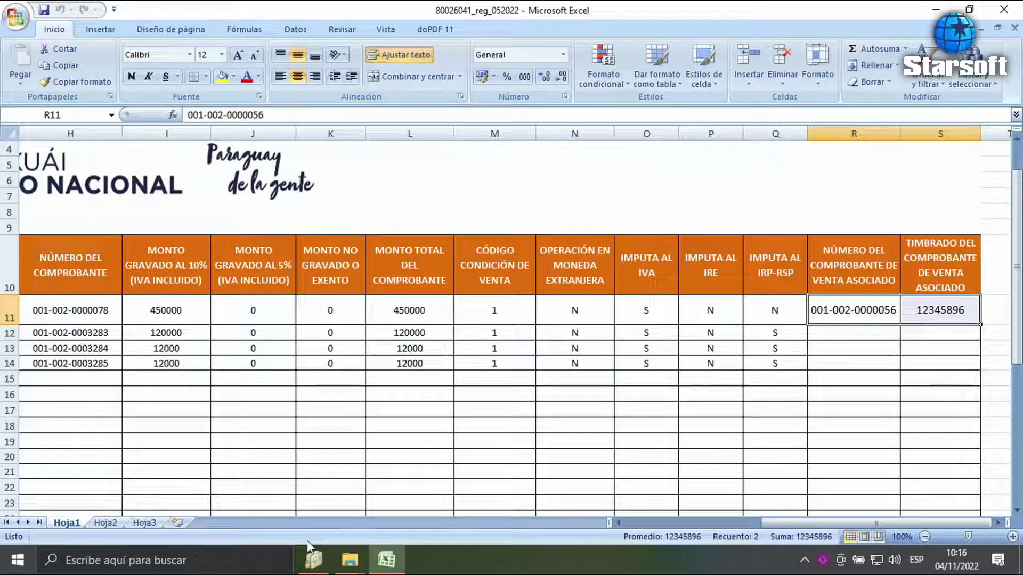
click(68, 314)
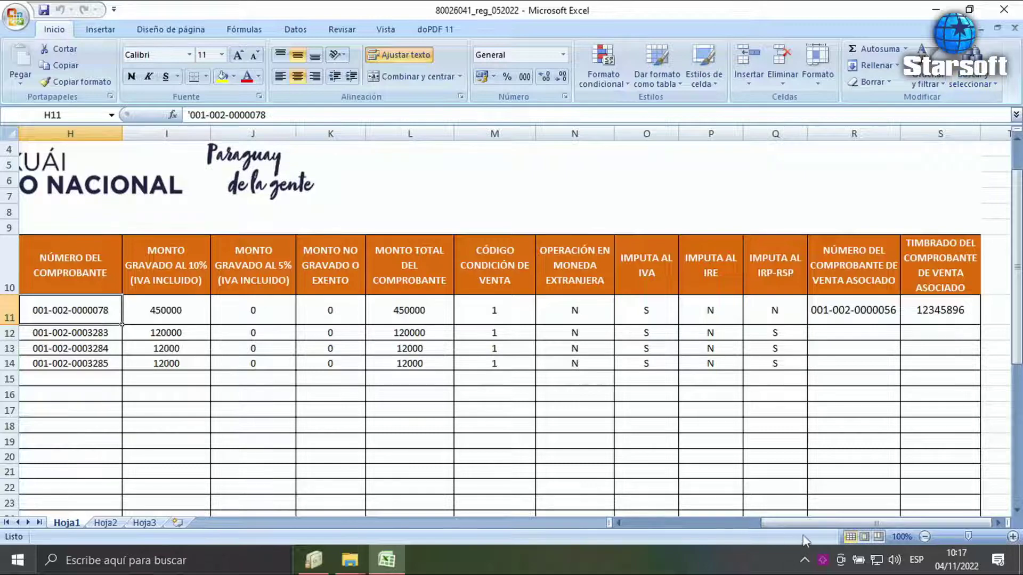
drag(876, 523, 703, 522)
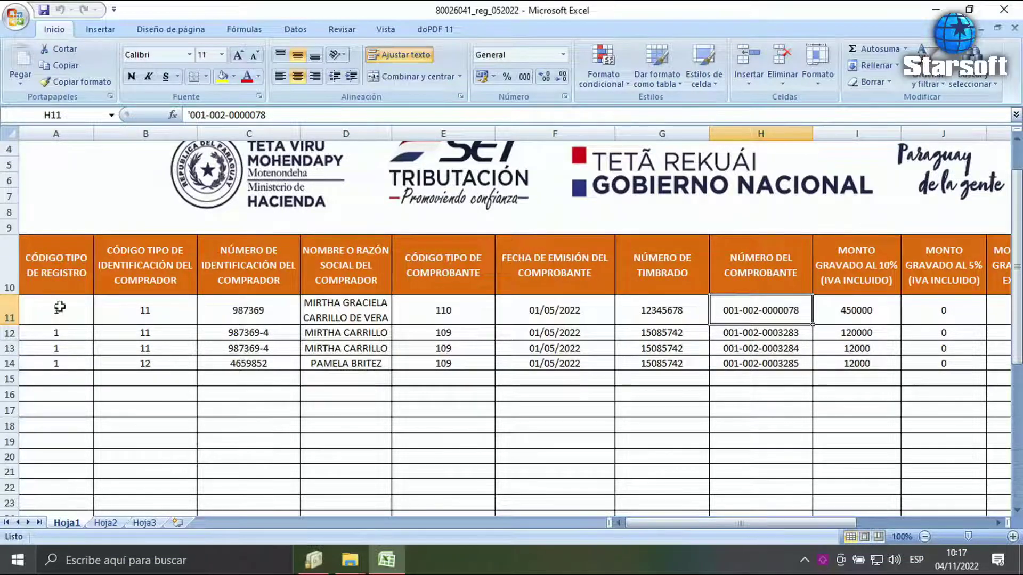
drag(57, 308, 56, 363)
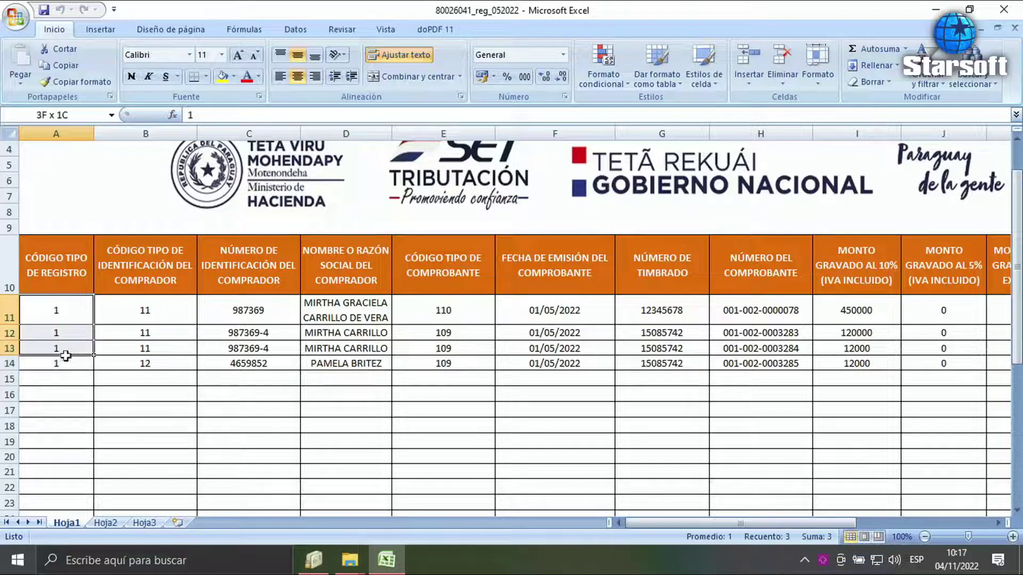
click(1015, 7)
- Back in the export dialog, generate the May 2022 sales RG-90 file as ARCHIVO CSV
click(903, 31)
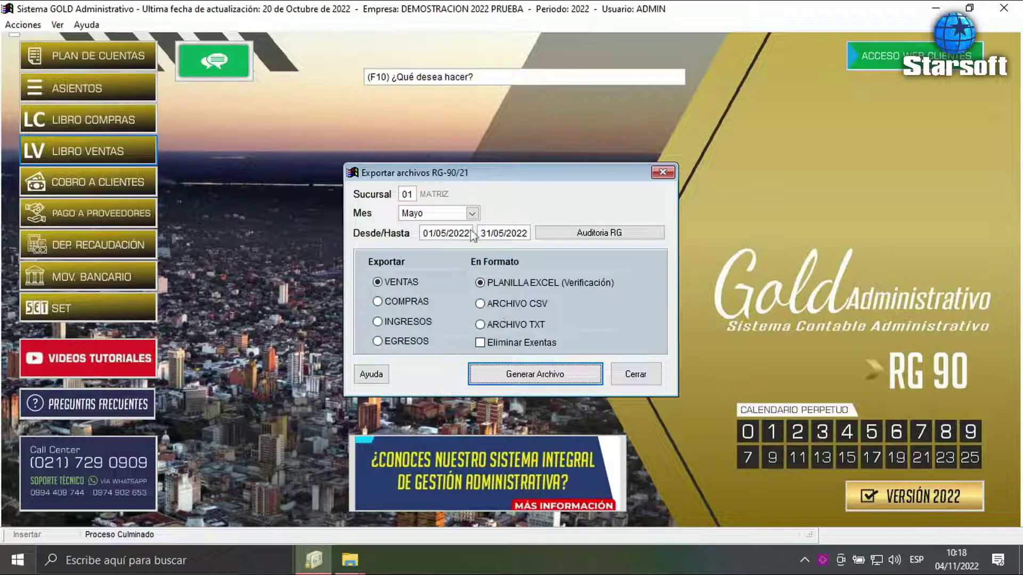
click(491, 309)
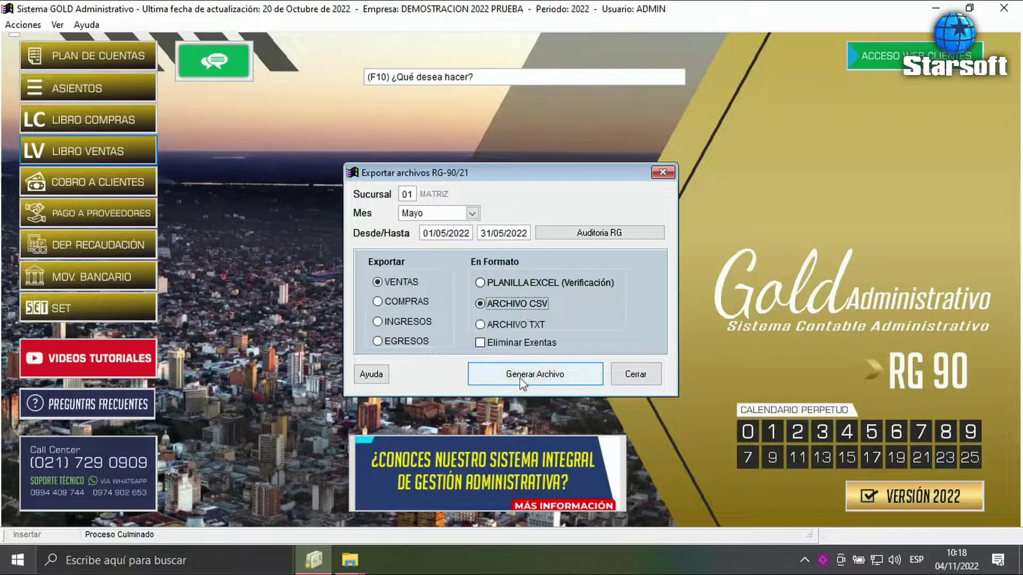
click(503, 379)
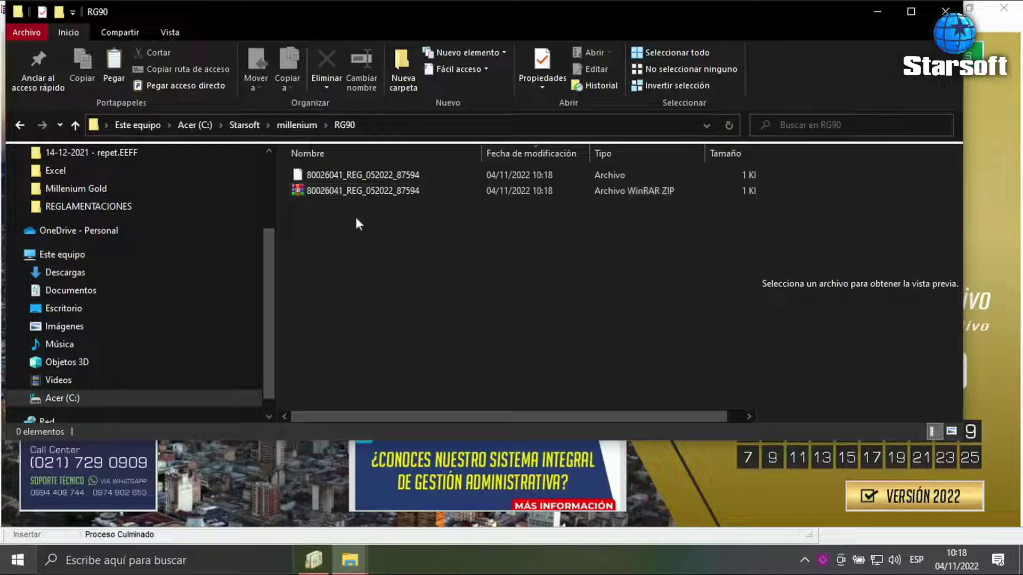
- Open the REG_052022 ZIP in WinRAR, dismiss the evaluation notice, and open its CSV in Excel
double_click(301, 189)
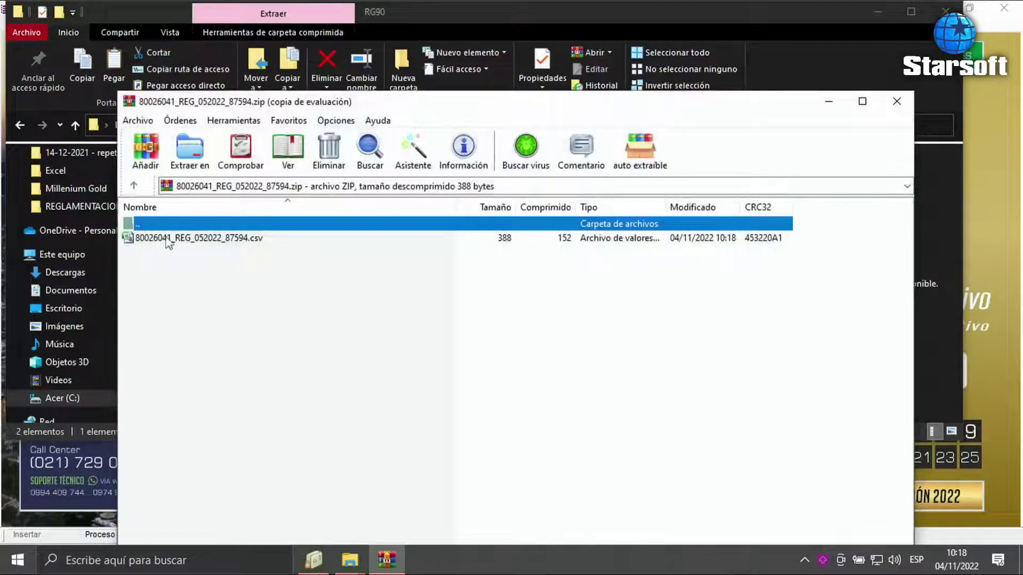
click(595, 393)
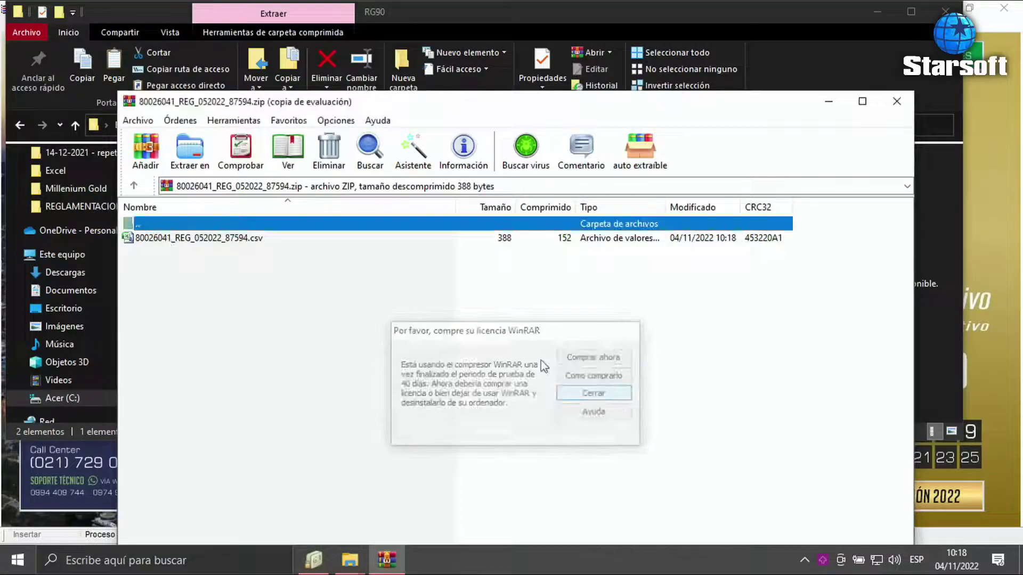
click(215, 240)
double_click(212, 239)
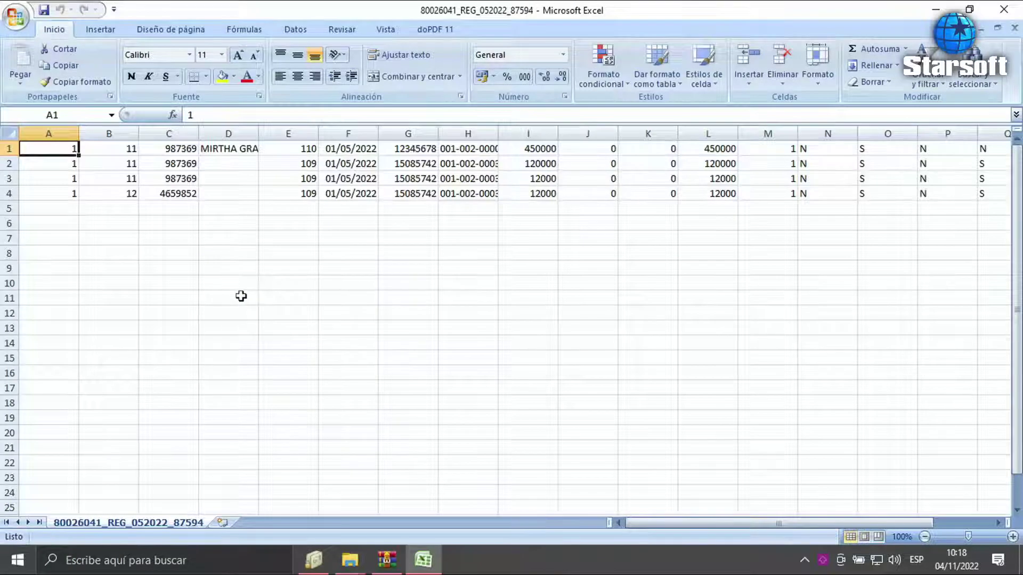
- Widen column D to show customer names, then close the CSV without saving changes
drag(252, 133, 275, 133)
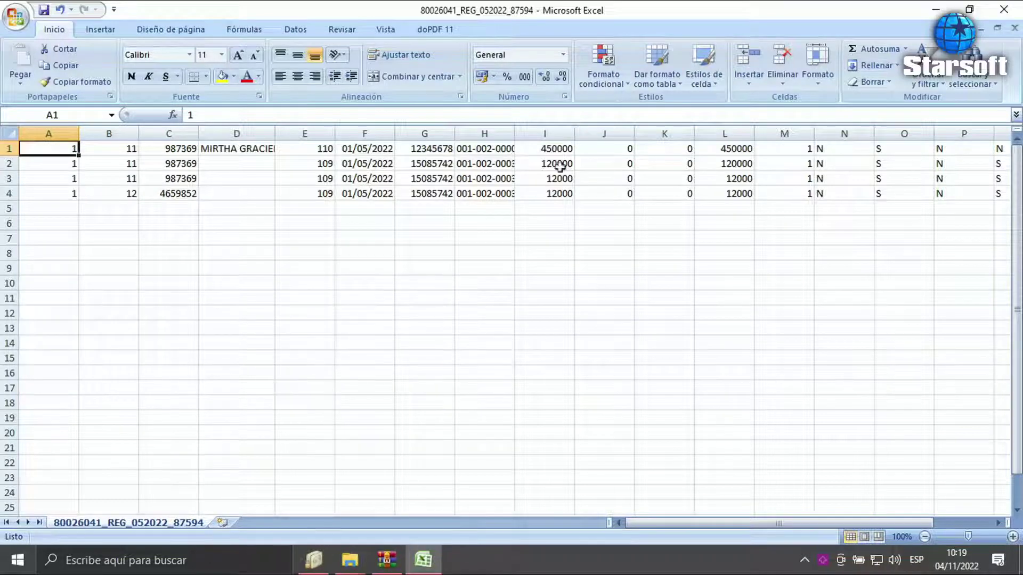
click(1004, 9)
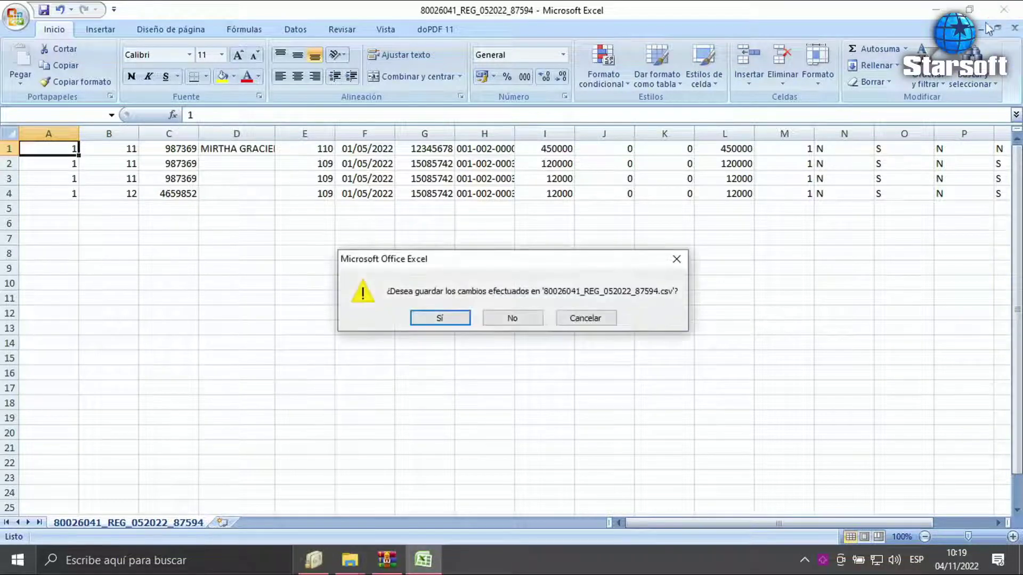
click(504, 318)
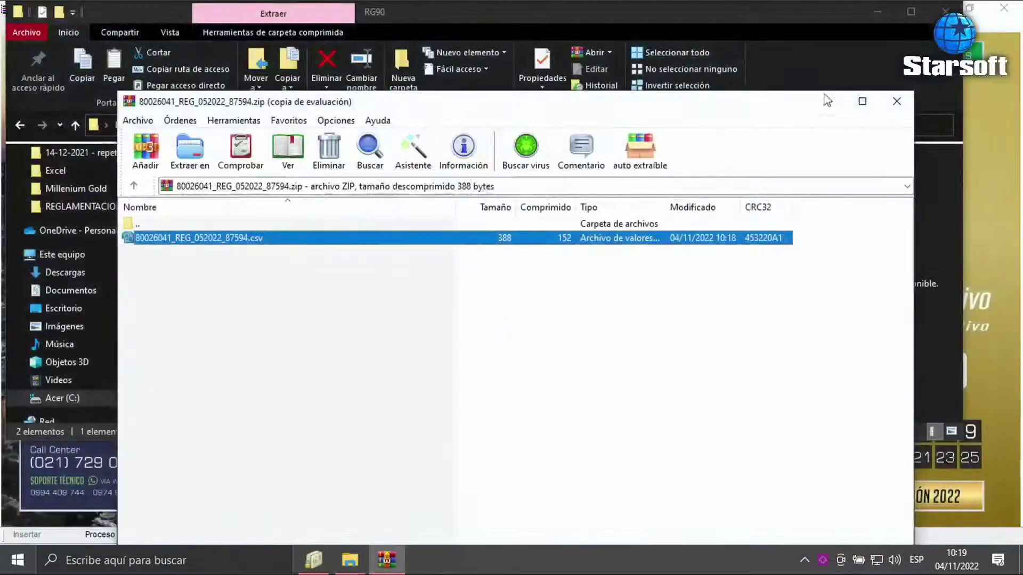
- Close the WinRAR archive window and the RG-90 export dialog
click(897, 101)
click(878, 11)
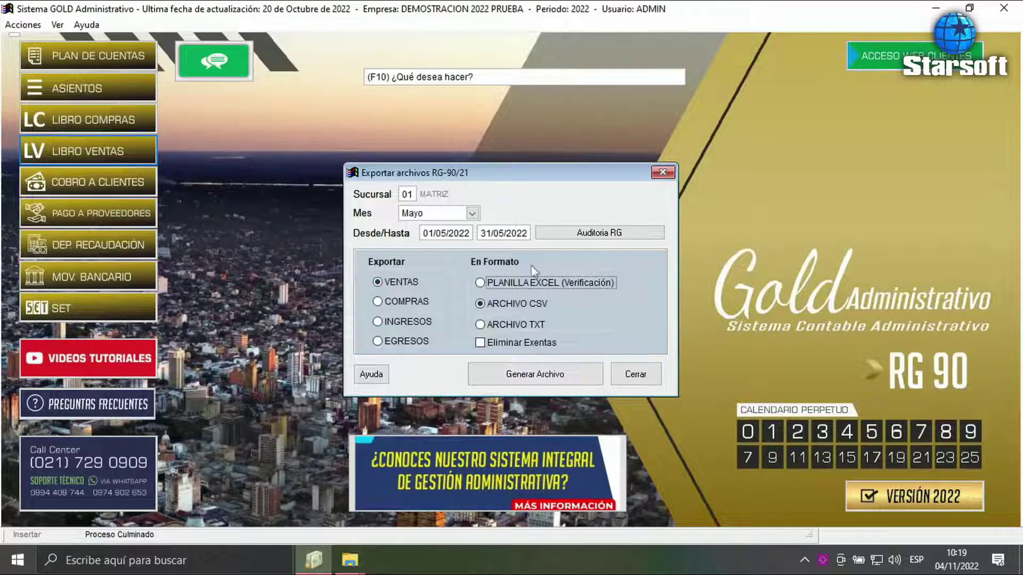
click(629, 379)
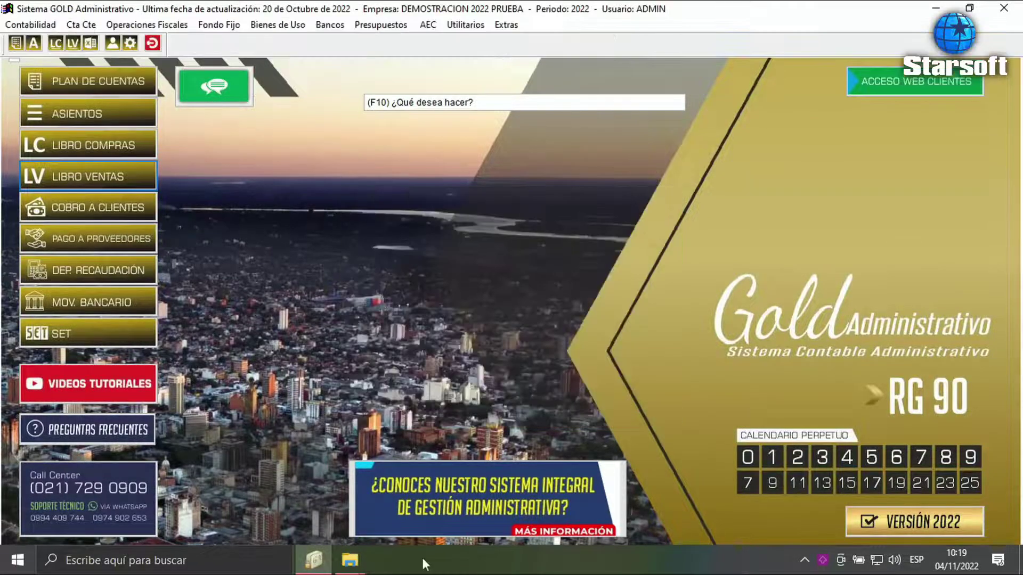
- Reopen the REG_052022 ZIP and its CSV from the RG90 folder, selecting sales row 4
click(350, 560)
click(309, 503)
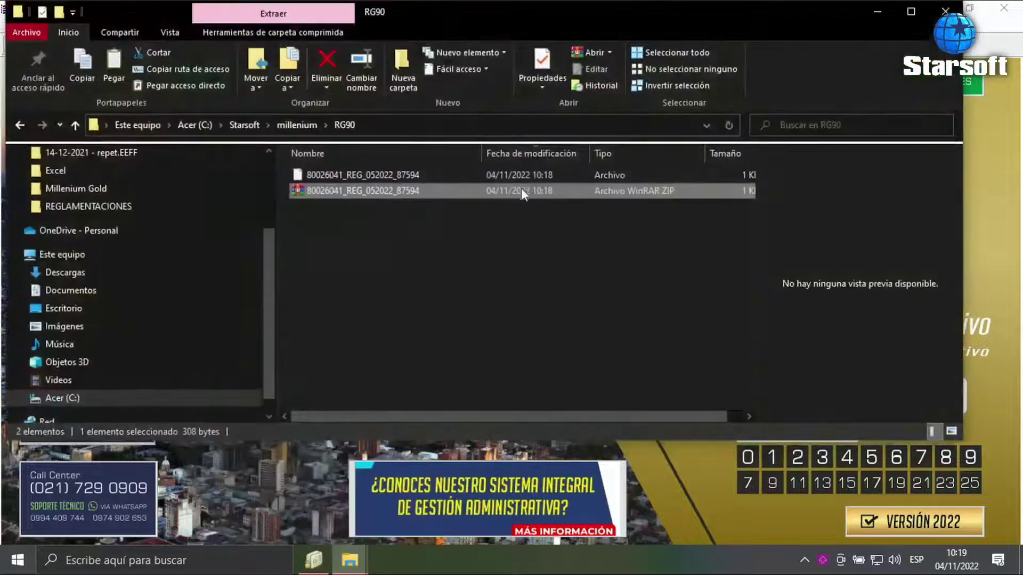
key(Return)
double_click(169, 238)
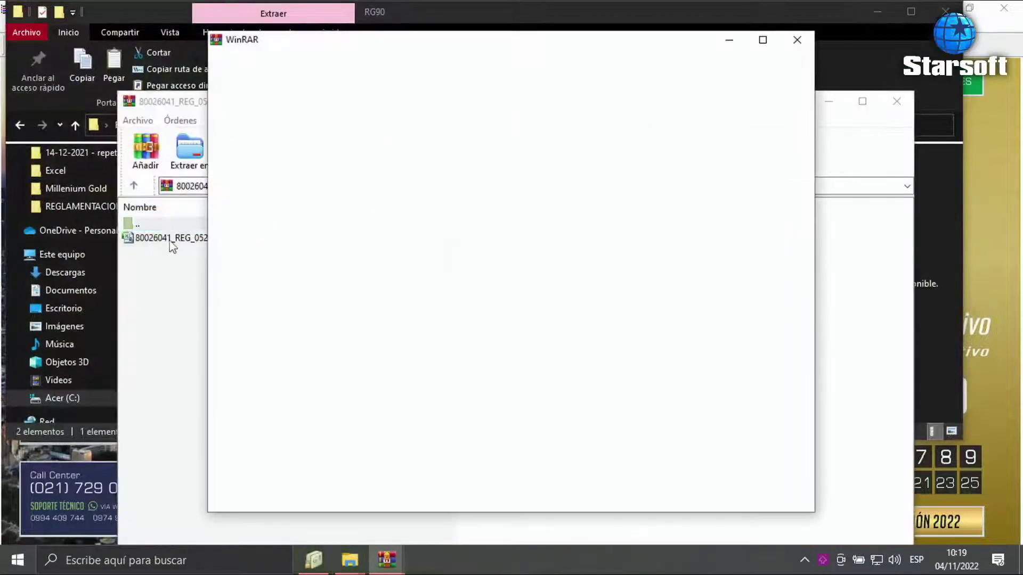
click(799, 41)
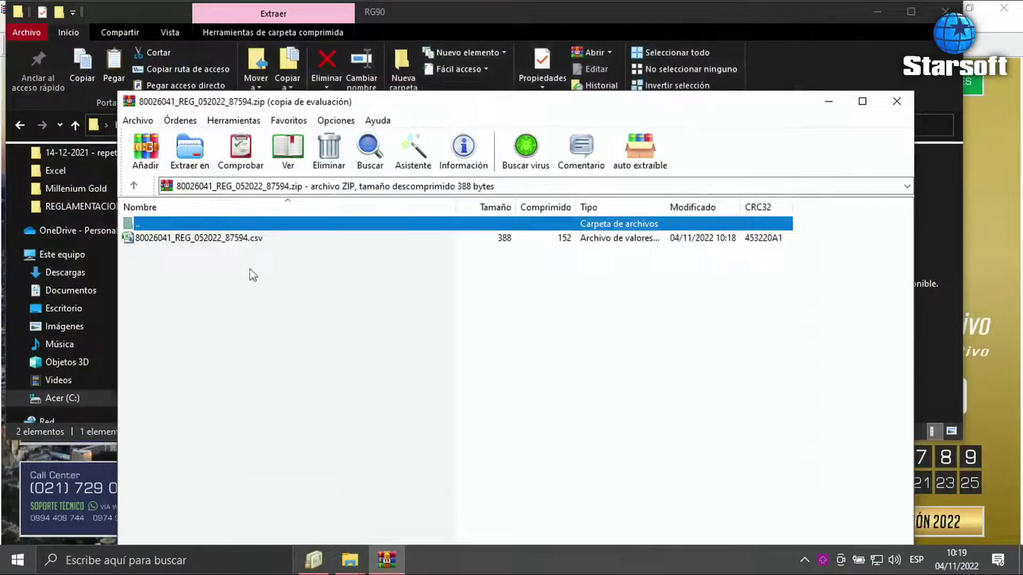
double_click(224, 240)
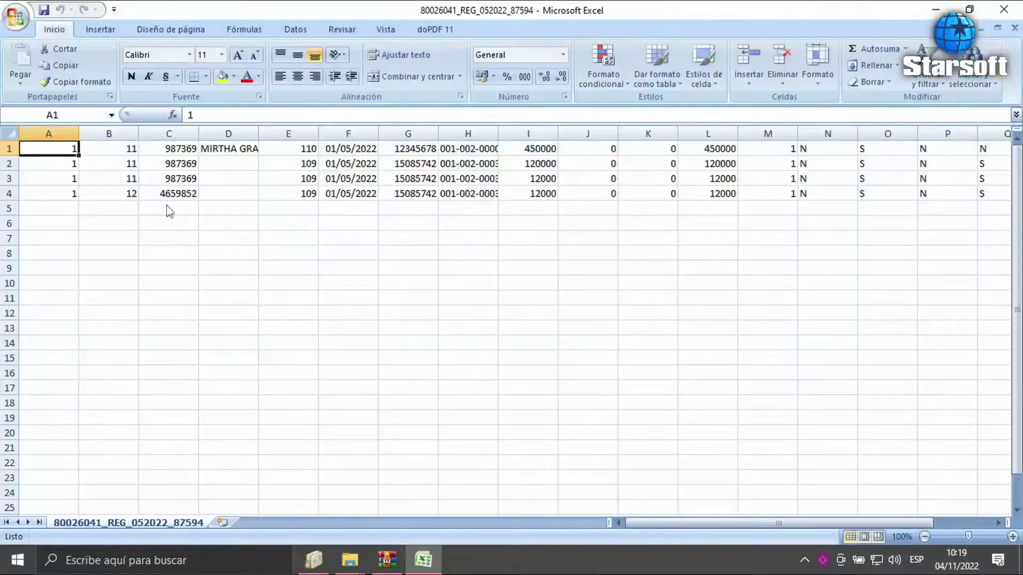
click(8, 194)
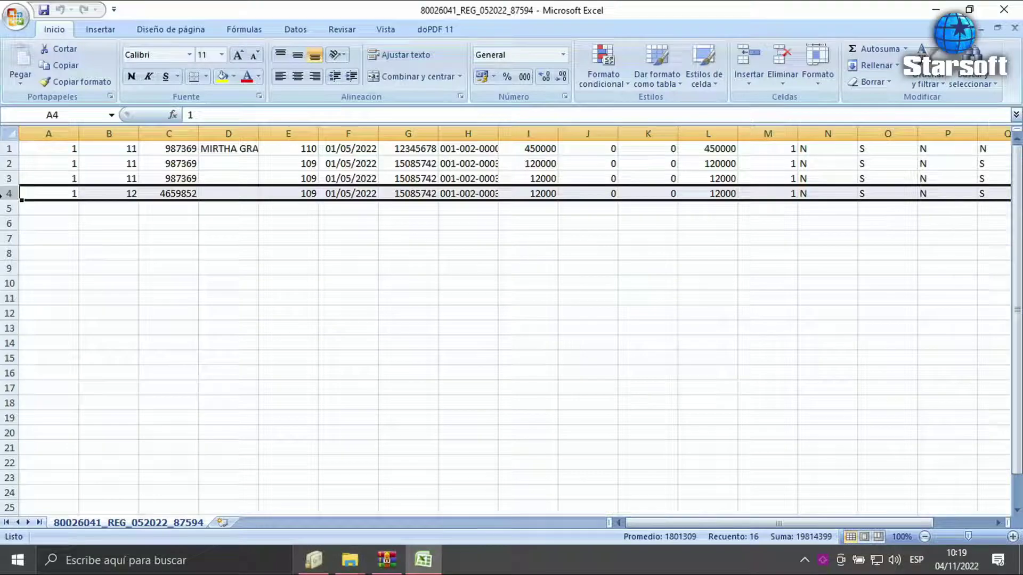
- Close the CSV, the archive window and the folder to return to Gold Administrativo
click(1013, 10)
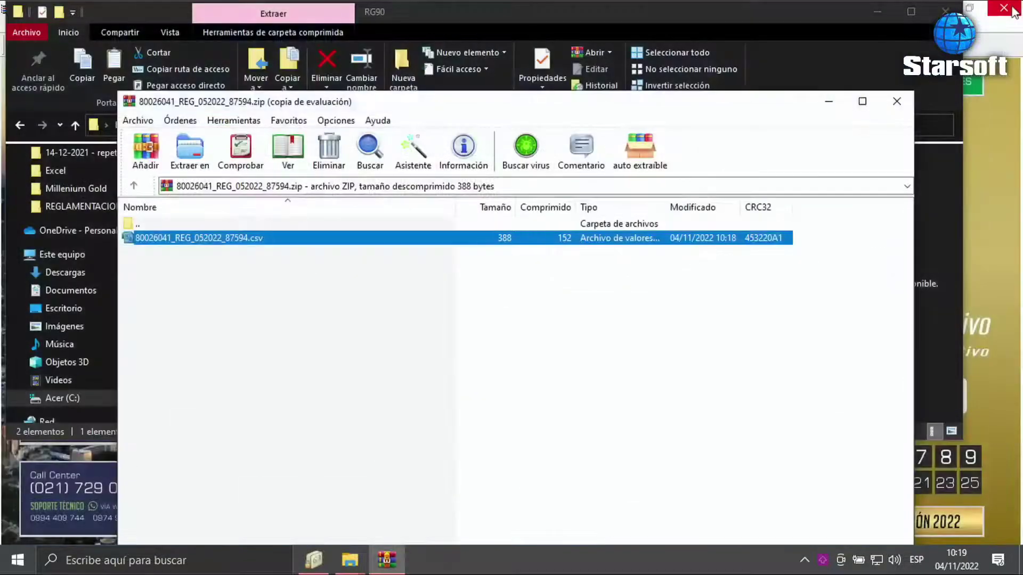
click(862, 100)
click(878, 11)
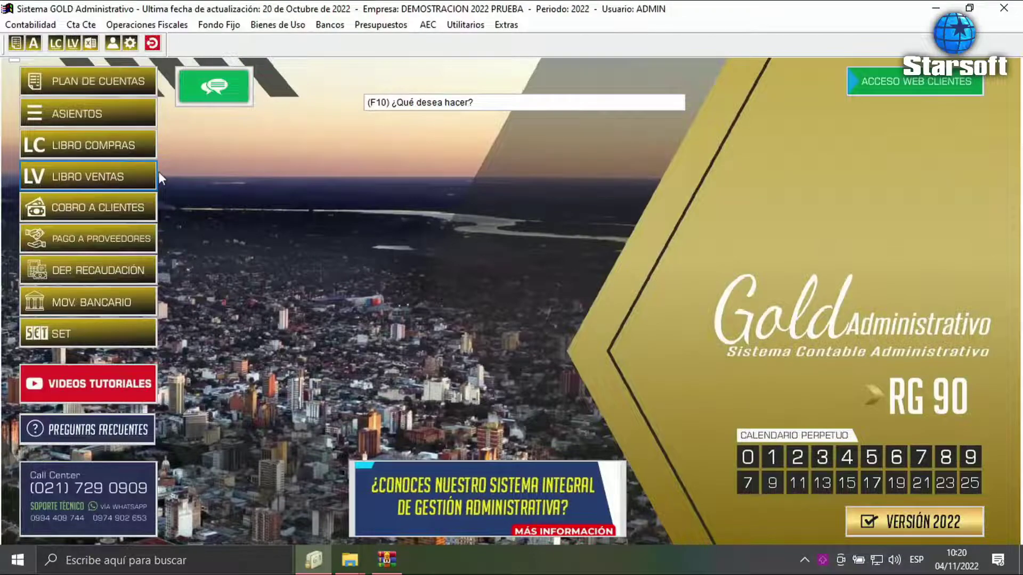
- Open Operaciones Fiscales > Resolución Gral Nº 90/2021 > Administrar and set the month to Mayo
click(162, 27)
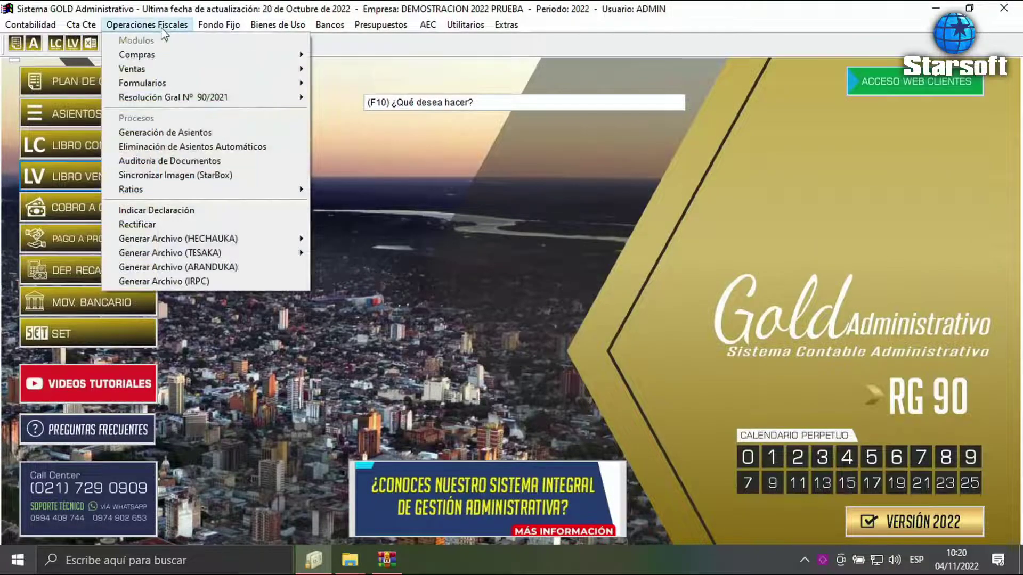
mouse_move(167, 99)
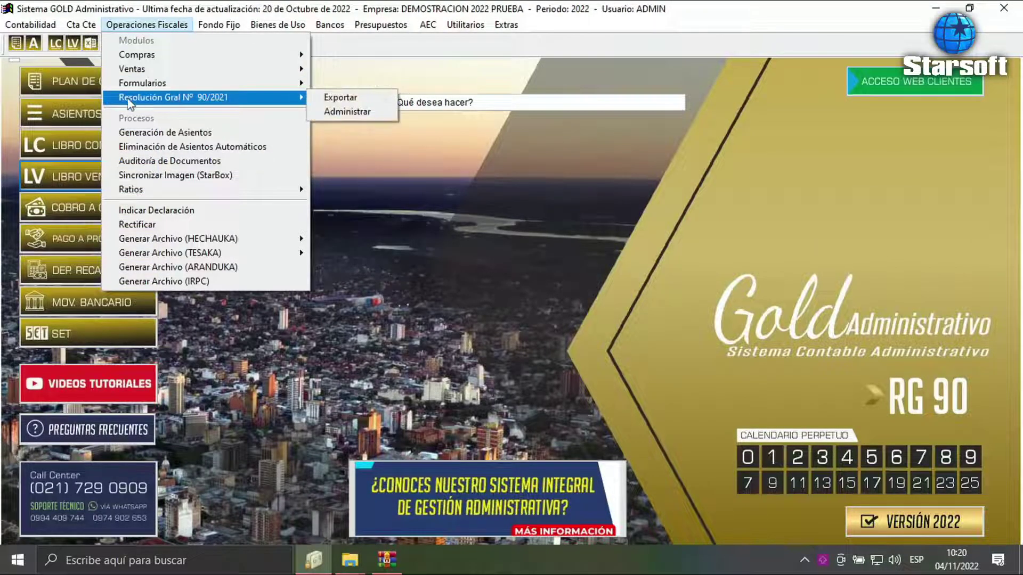
click(358, 112)
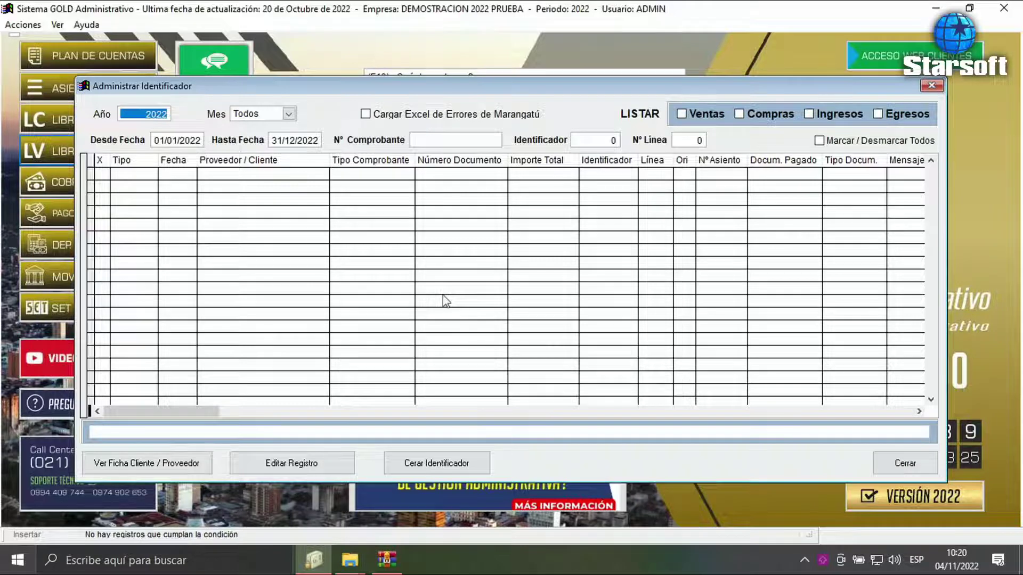
click(270, 115)
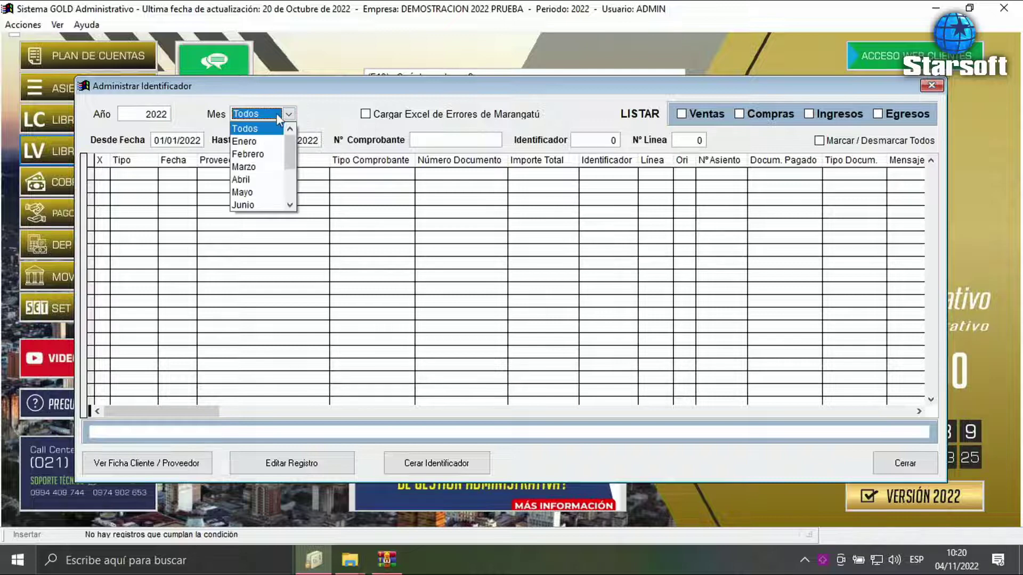
click(259, 193)
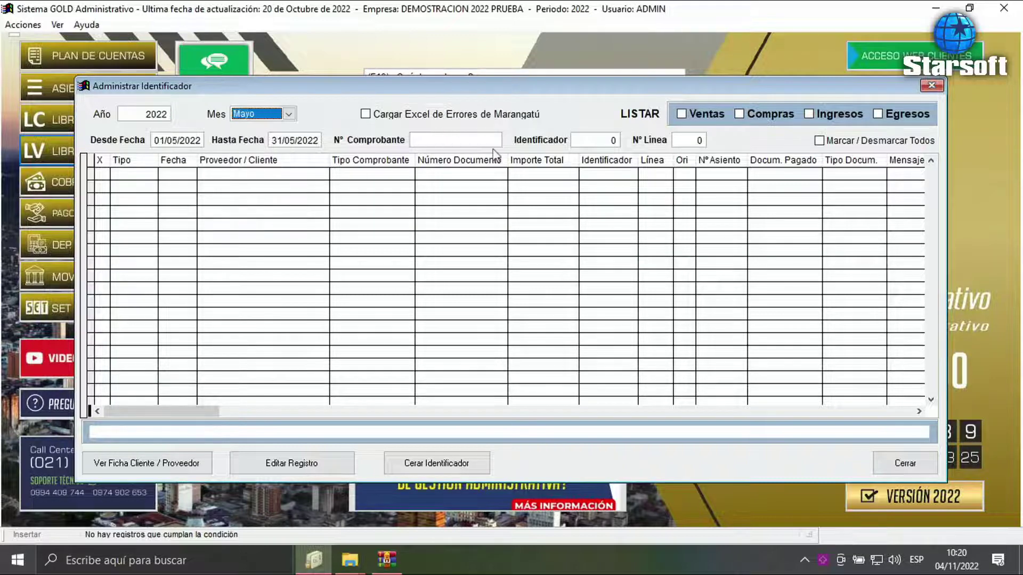
click(704, 113)
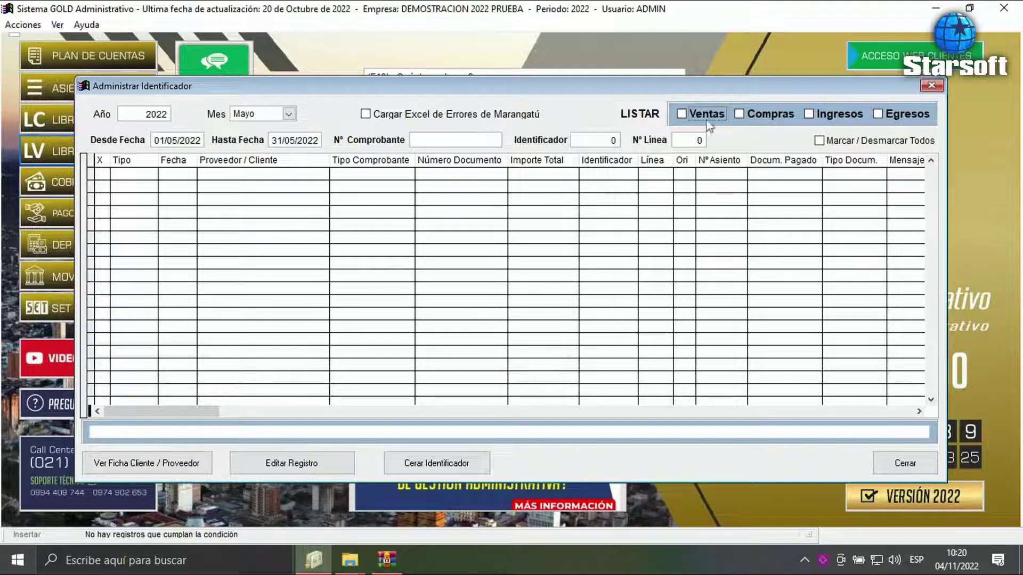
click(683, 115)
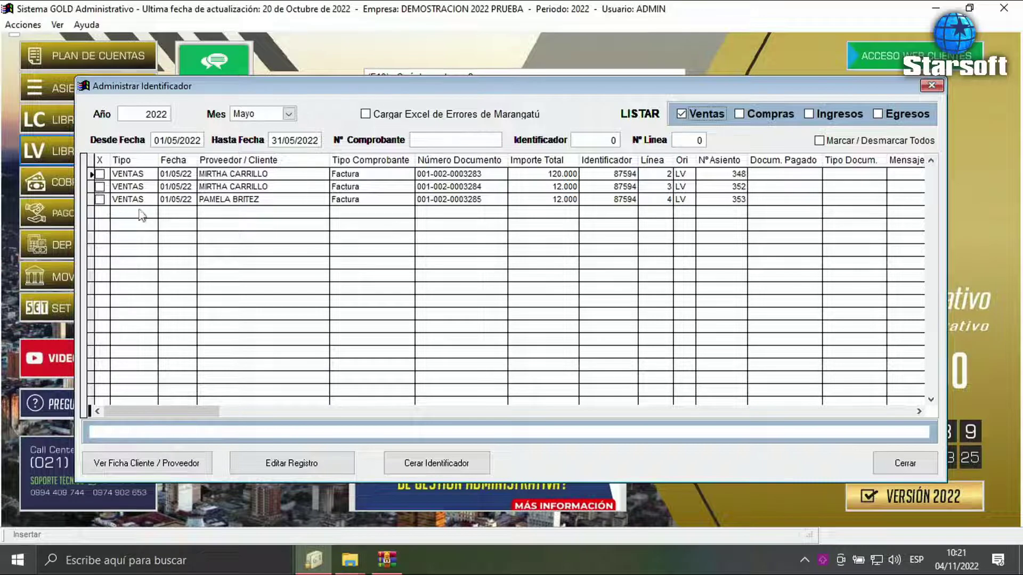
click(99, 203)
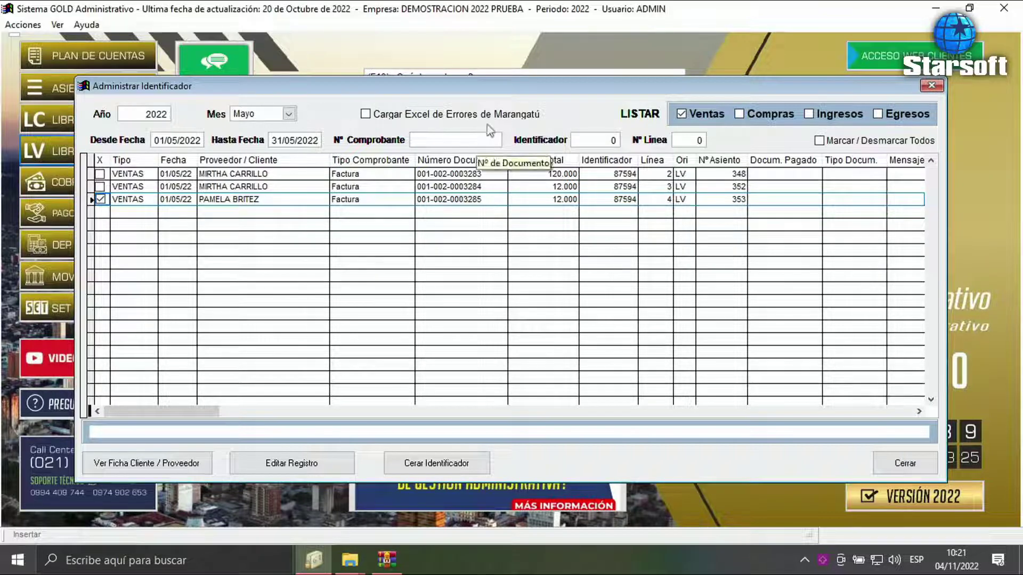
click(625, 198)
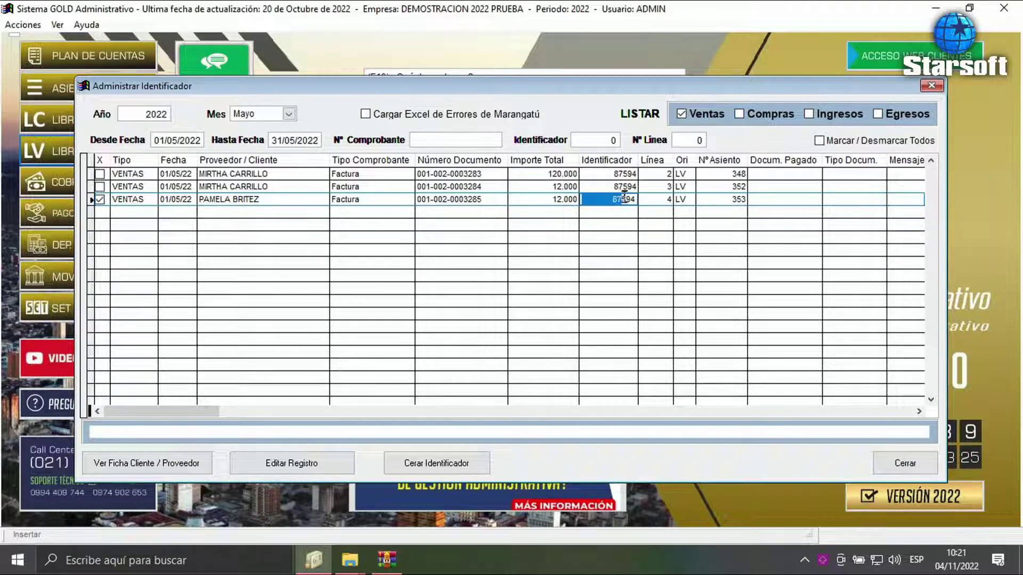